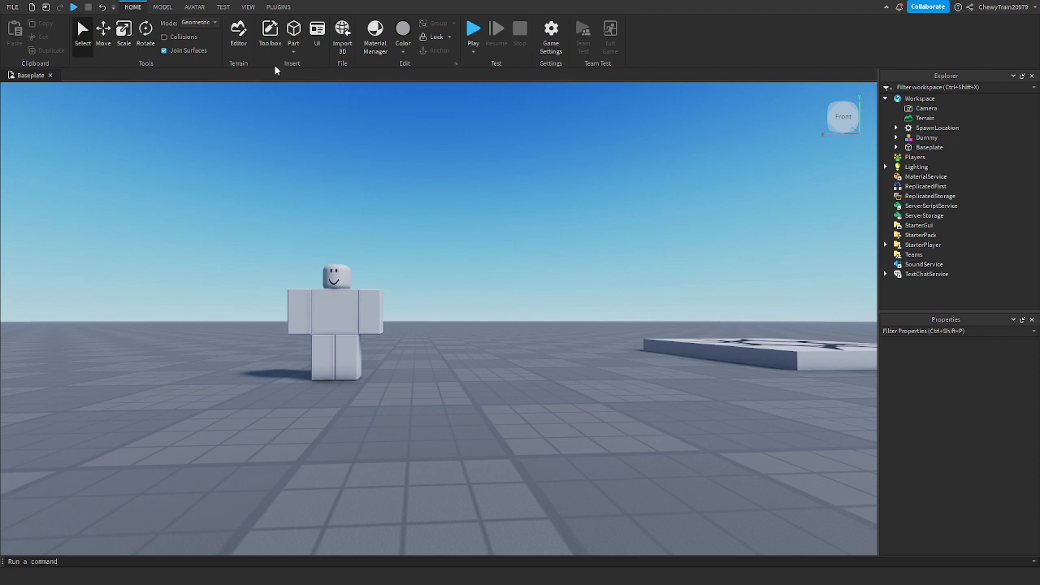
Insert a block part into the workspace and bring it into close view in front of the dummy.
click(295, 36)
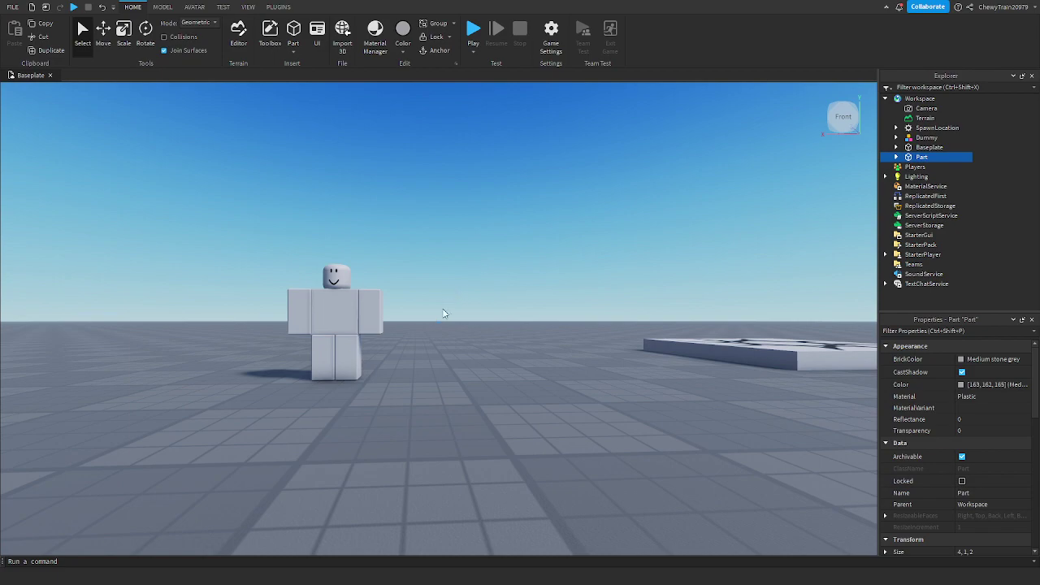
key(f)
scroll(461, 365, down, 5)
drag(462, 363, 445, 259)
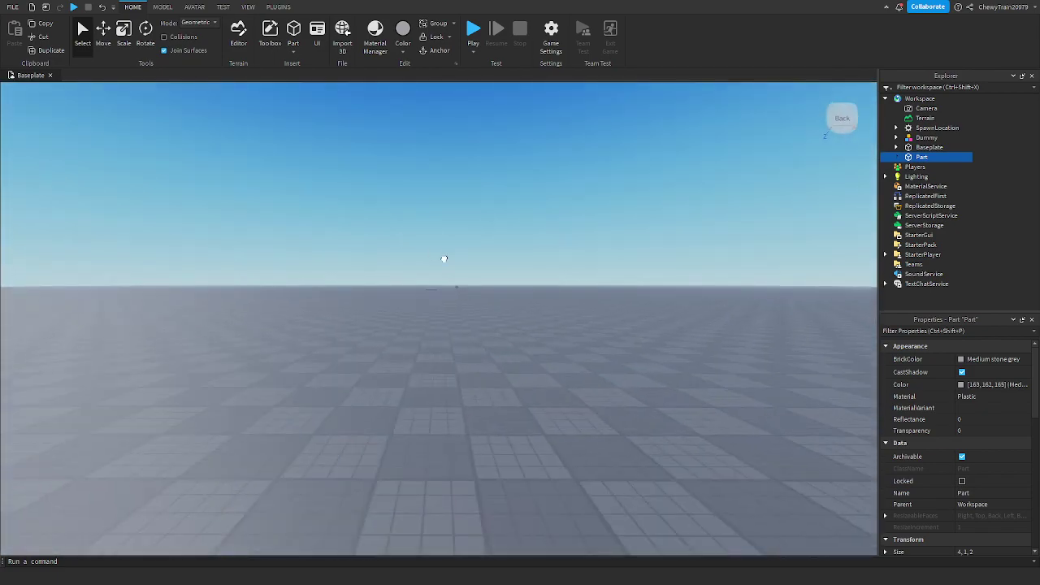
scroll(452, 284, up, 15)
right_drag(459, 293, 461, 295)
click(495, 351)
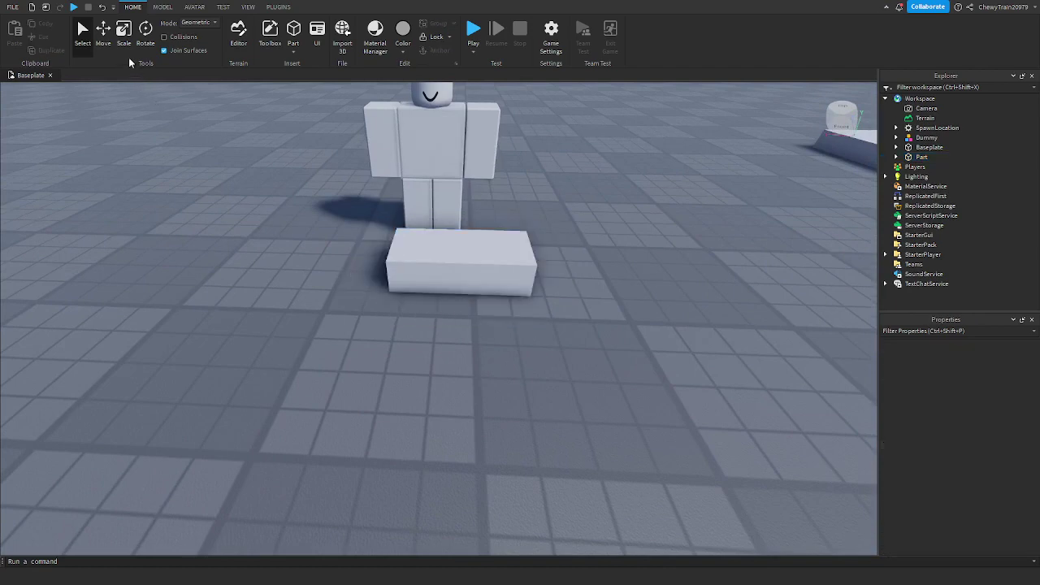
Select the new part for scaling and apply the Smooth Plastic material to it.
click(124, 34)
click(439, 268)
click(377, 54)
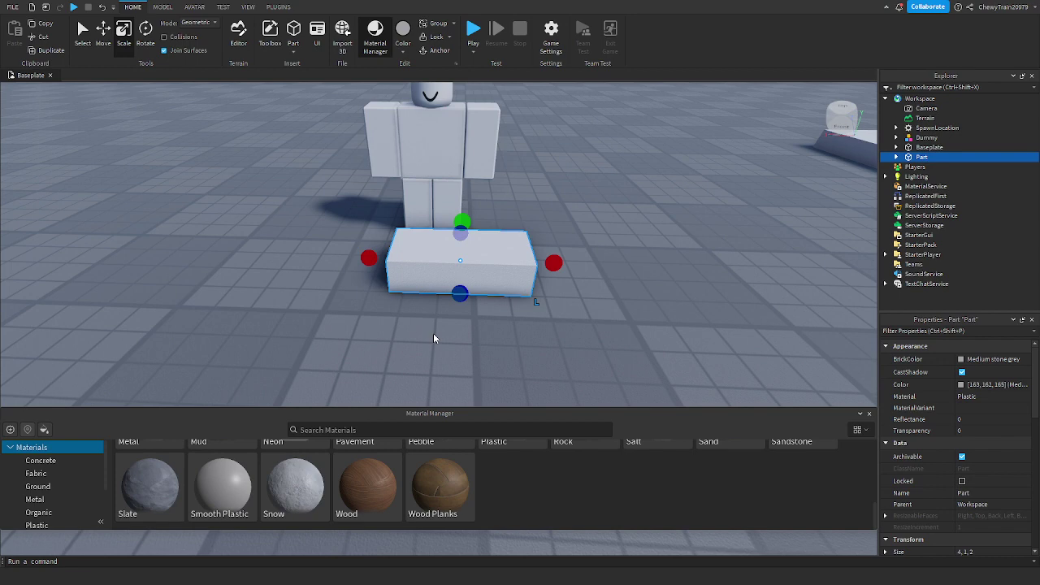
scroll(455, 481, up, 2)
scroll(341, 488, down, 2)
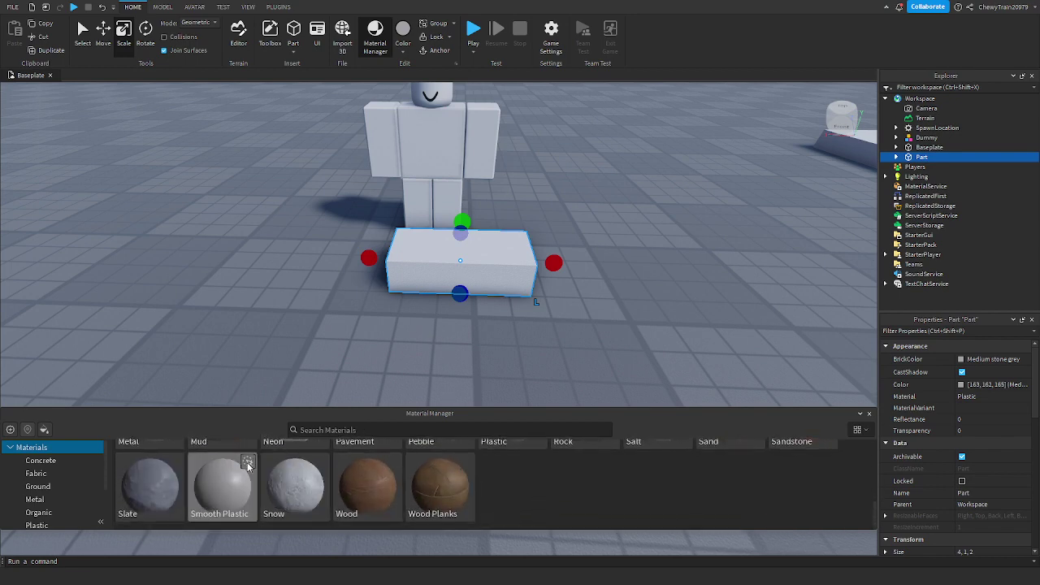
click(869, 414)
scroll(692, 330, up, 3)
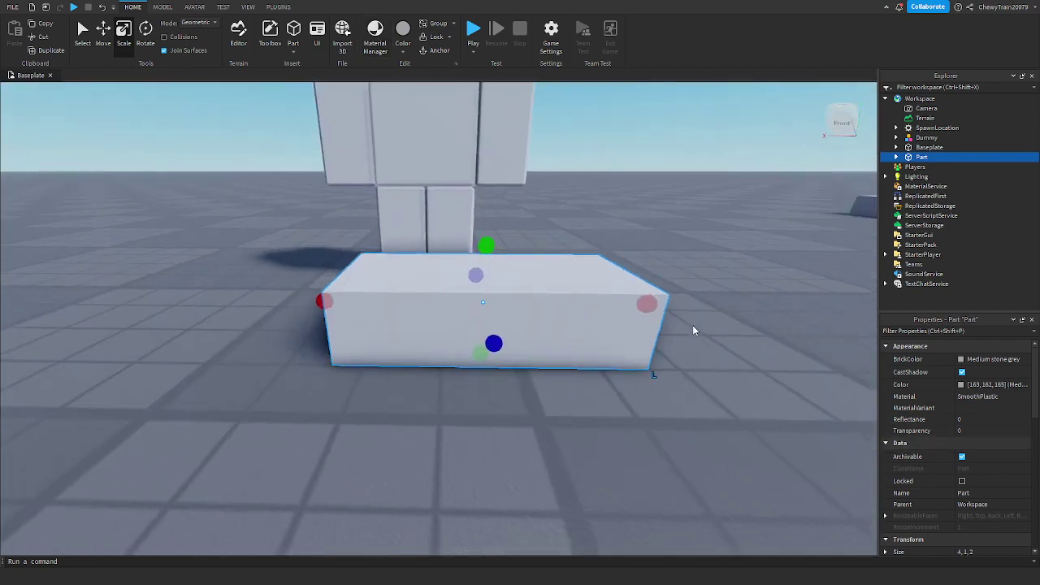
Color the part Fossil and shift it slightly sideways and forward on the baseplate.
click(404, 40)
click(531, 239)
drag(566, 295, 447, 339)
Scale the part into a thin flat bar measuring 2.8 by 0.1 by 0.4 studs.
drag(421, 235, 421, 289)
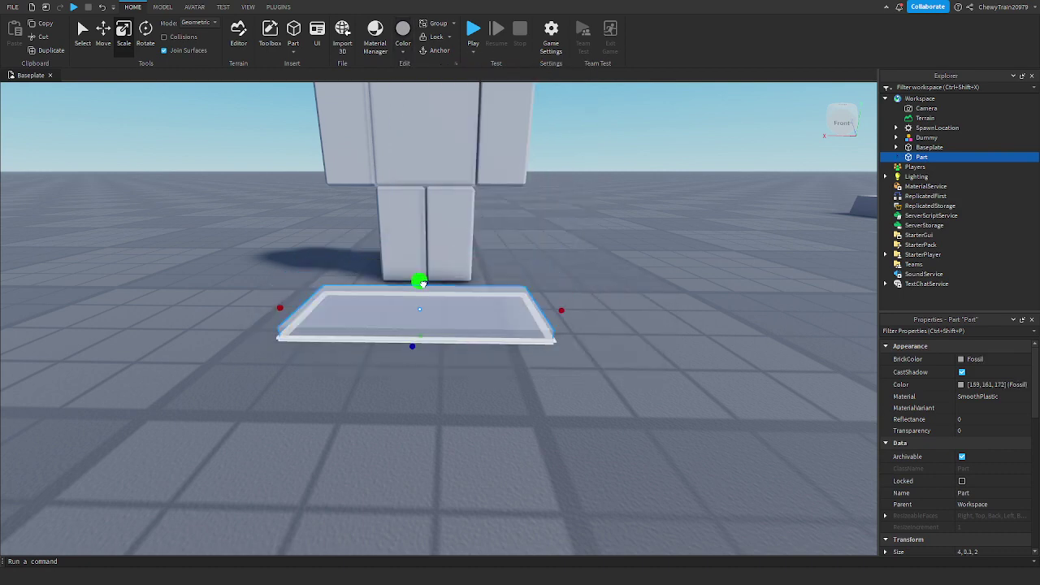
drag(279, 308, 348, 304)
right_drag(349, 304, 421, 268)
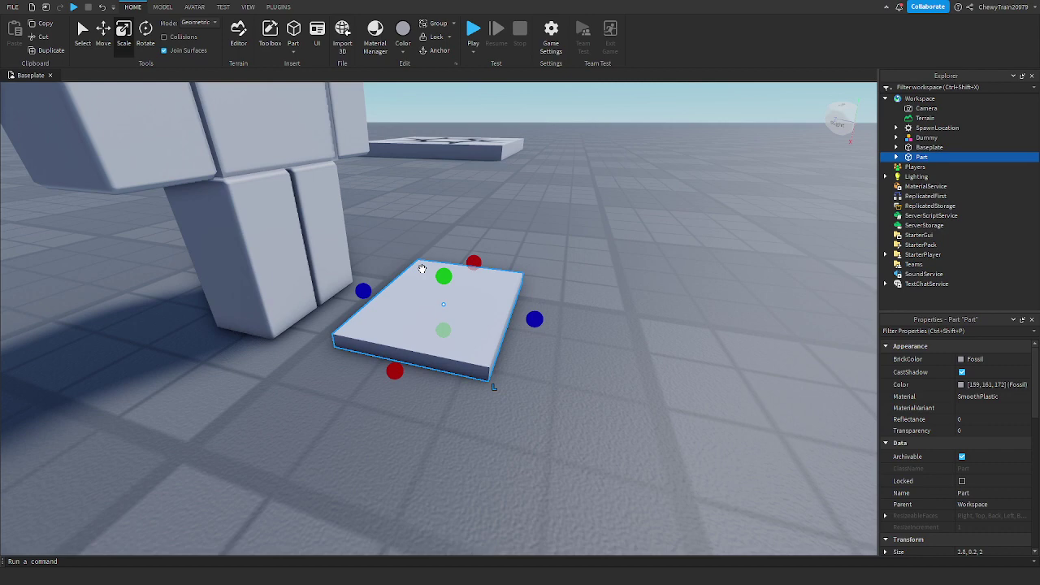
drag(359, 291, 352, 358)
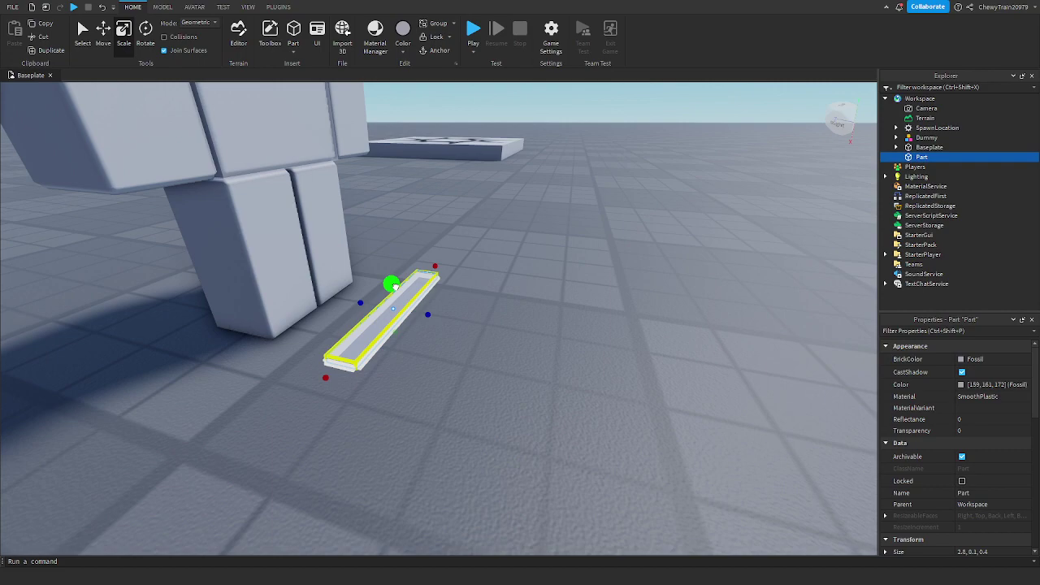
Duplicate the bar, tilt the copy upright and place it against one end of the base bar.
right_drag(392, 286, 483, 314)
scroll(490, 315, up, 2)
right_drag(445, 238, 450, 377)
key(ctrl+d)
mouse_move(451, 430)
mouse_down()
mouse_move(490, 426)
mouse_move(465, 423)
mouse_up()
key(t)
key(w)
right_drag(469, 423, 466, 423)
scroll(465, 423, down, 3)
drag(413, 477, 271, 466)
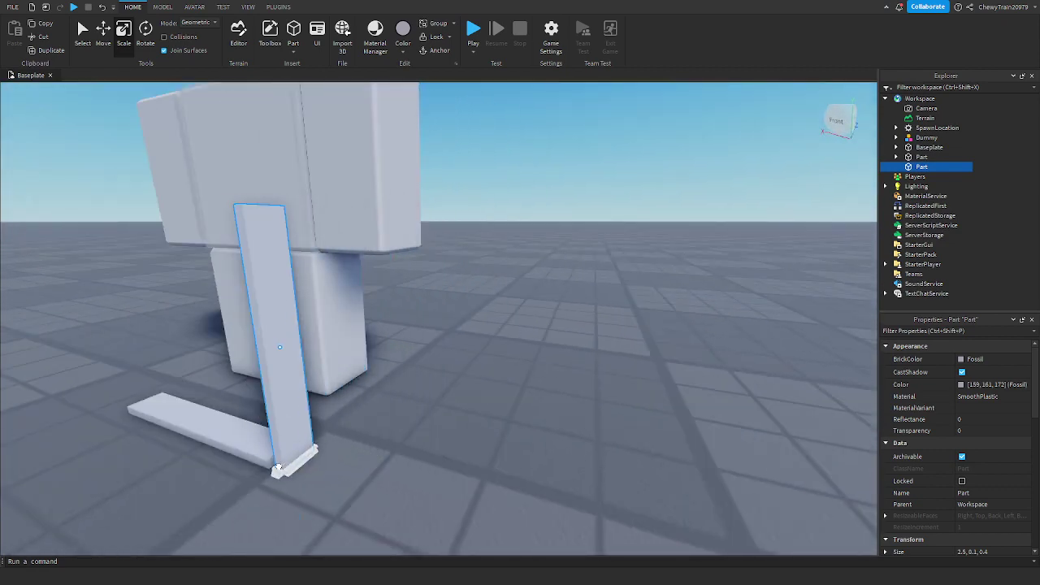
right_drag(275, 464, 298, 434)
scroll(298, 434, down, 3)
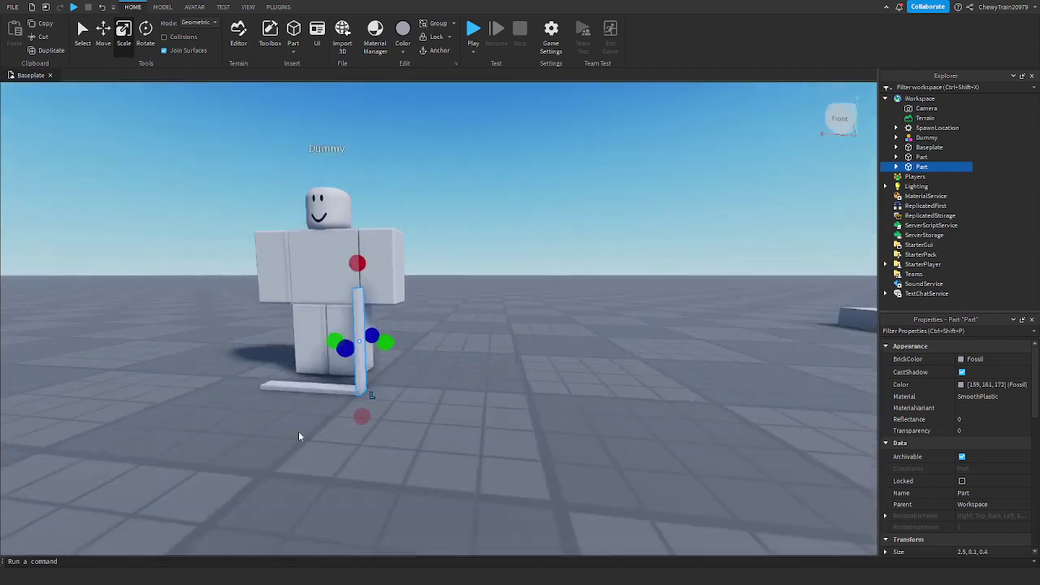
Scale the upright bar to 3.2 studs tall and shorten the base bar to 1.8 studs.
drag(365, 262, 377, 211)
key(a)
click(438, 395)
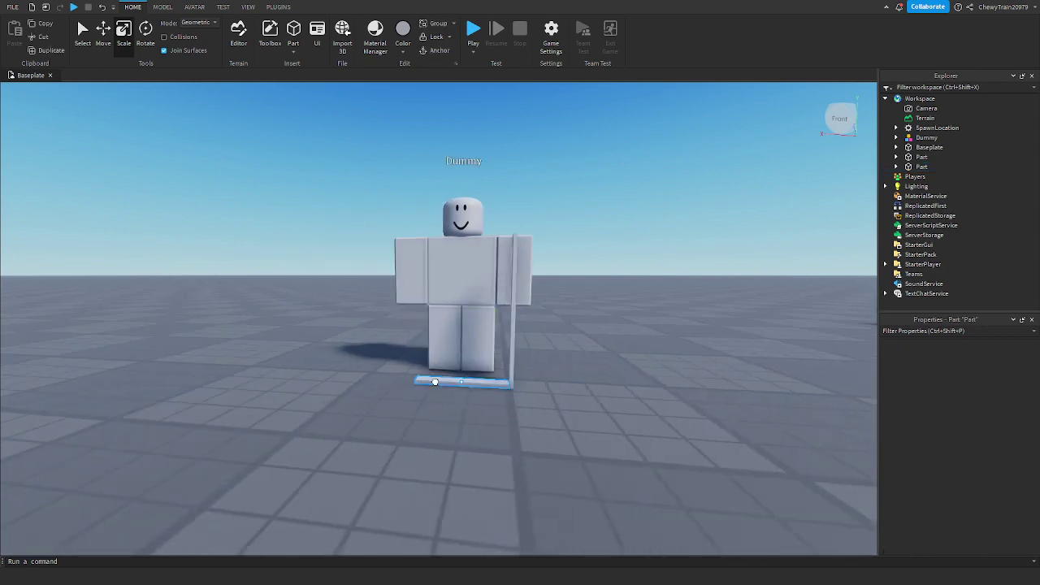
click(434, 380)
drag(399, 378, 437, 380)
click(512, 304)
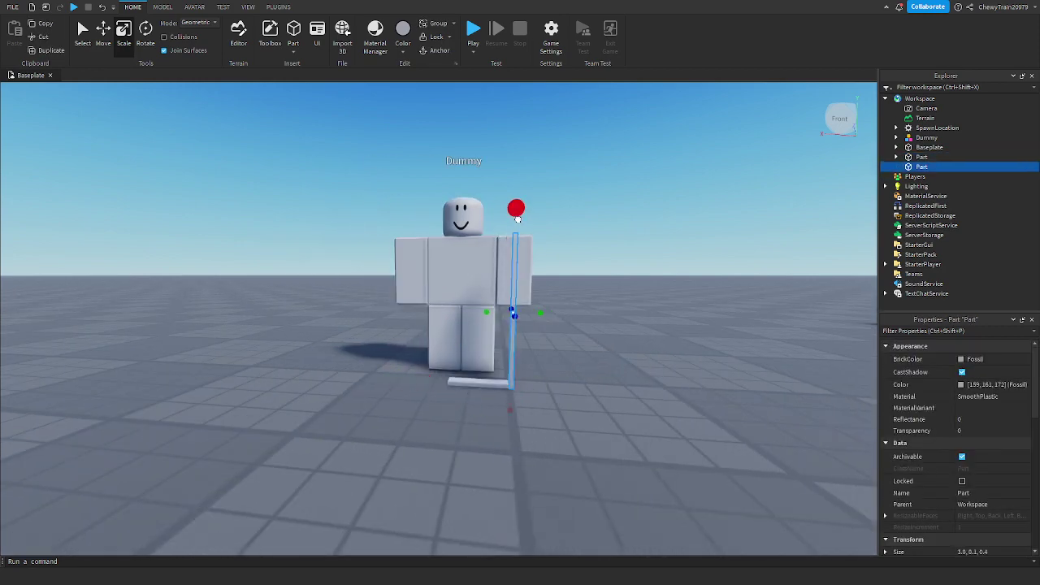
click(440, 382)
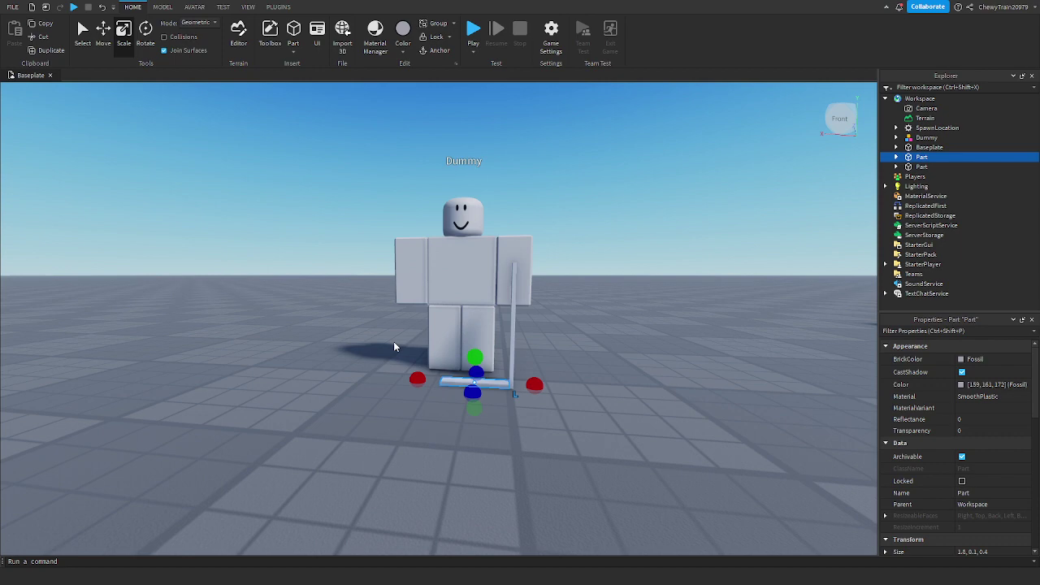
Duplicate the upright bar and move the copy to the opposite end of the base bar.
key(w)
click(568, 302)
key(ctrl+d)
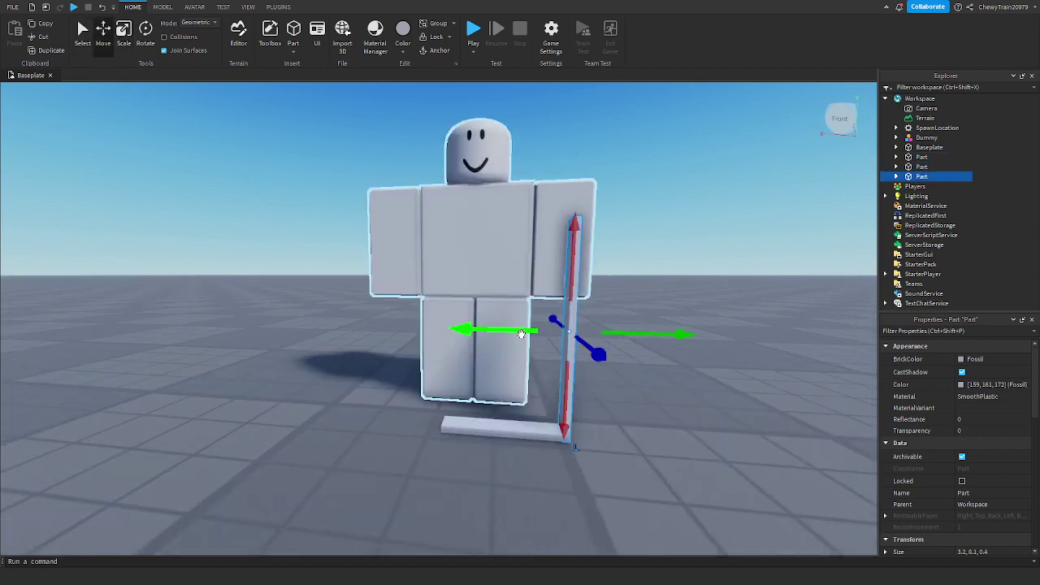
drag(524, 332, 395, 333)
Duplicate the base bar and raise the copy to the tops of the two posts to close the frame.
click(500, 420)
key(ctrl+d)
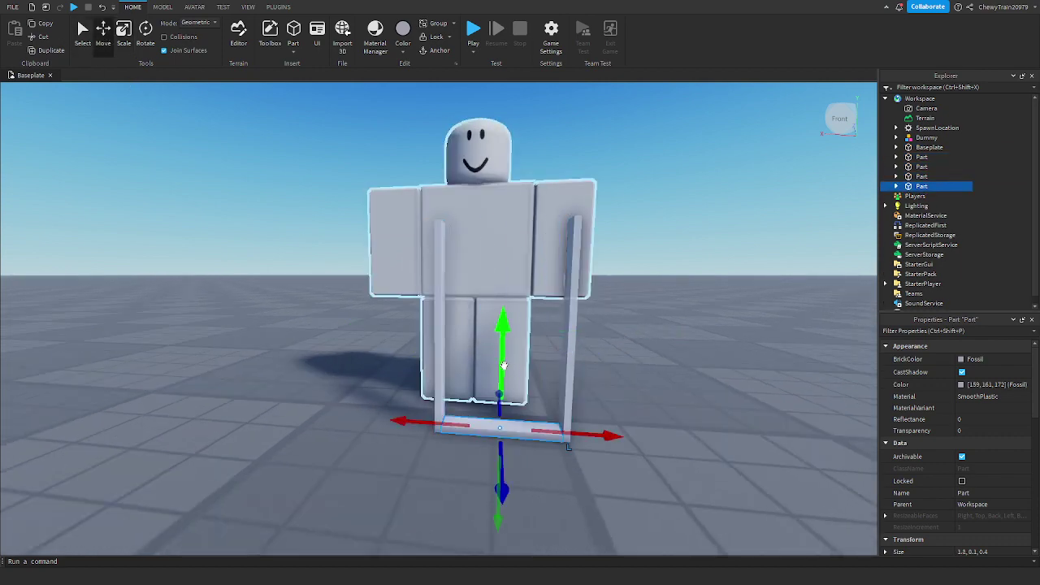
drag(502, 349, 503, 142)
Duplicate the frame's top and bottom bars and move the copies inward, using a 0.1 stud move increment.
click(162, 7)
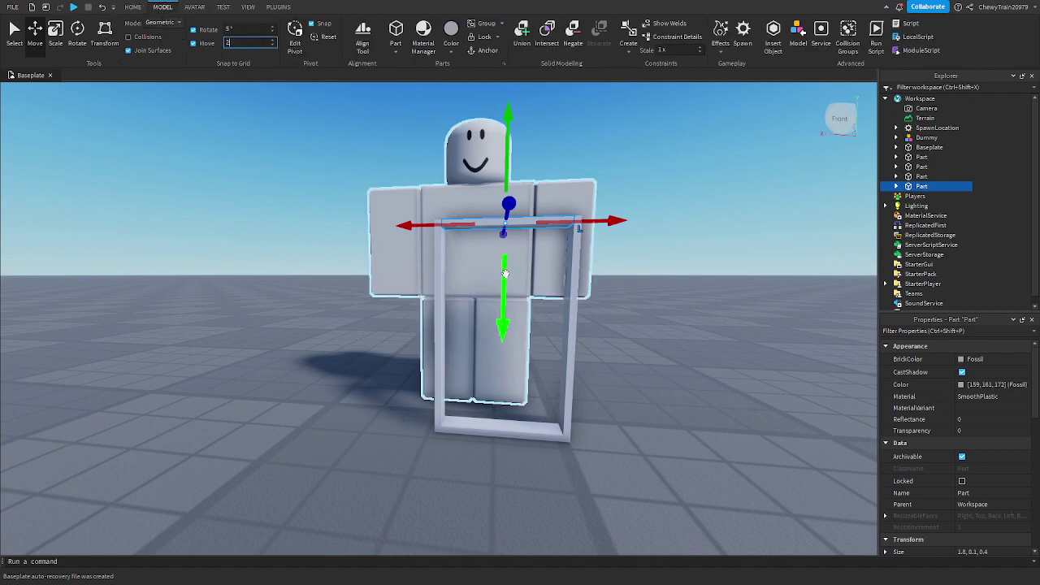
key(ctrl+d)
mouse_move(505, 274)
mouse_down()
mouse_move(501, 374)
mouse_move(504, 260)
mouse_up()
click(467, 431)
key(ctrl+d)
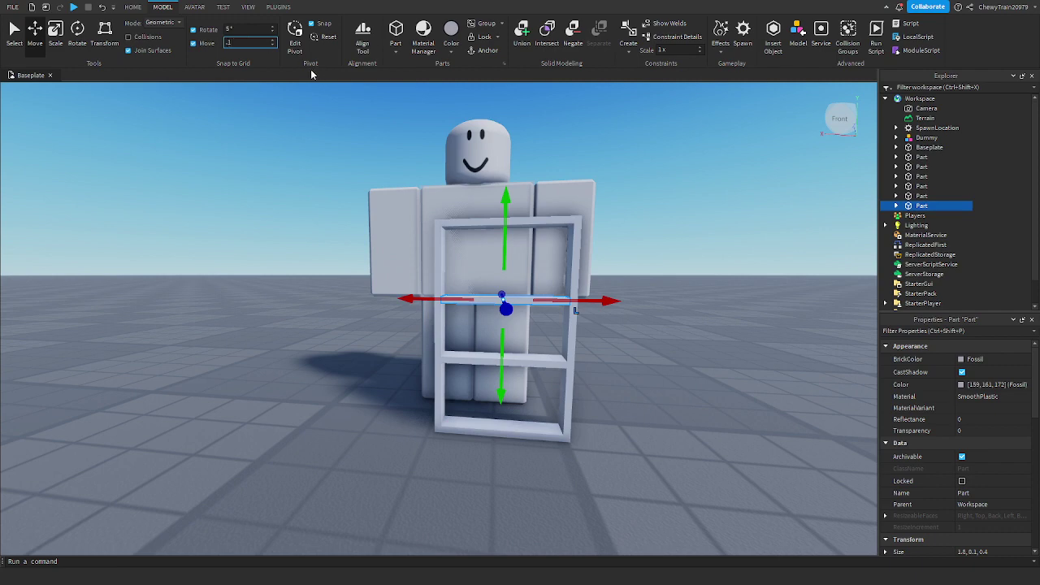
mouse_move(505, 256)
mouse_down()
mouse_move(505, 294)
mouse_move(503, 272)
mouse_up()
Line up the two inner crossbars at the frame's mid-height and delete the extra one.
click(528, 356)
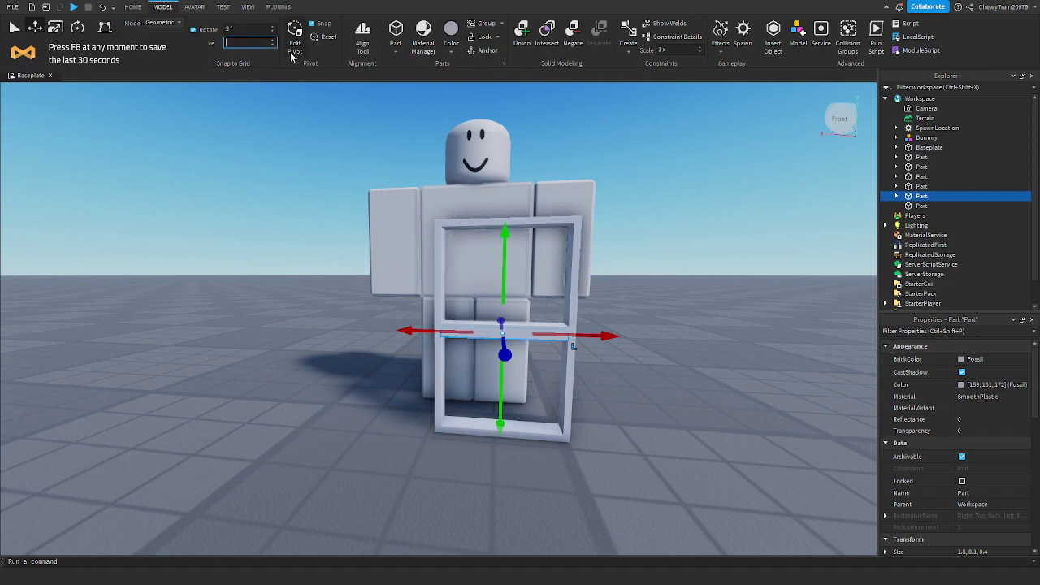
key(w)
right_drag(540, 239, 484, 296)
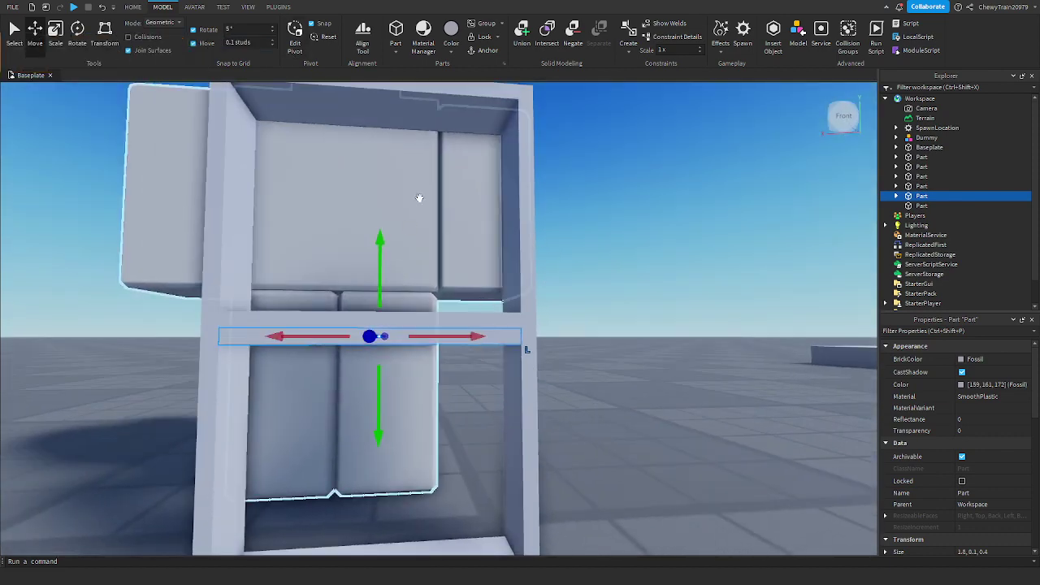
ctrl+click(436, 138)
drag(375, 287, 381, 272)
click(538, 339)
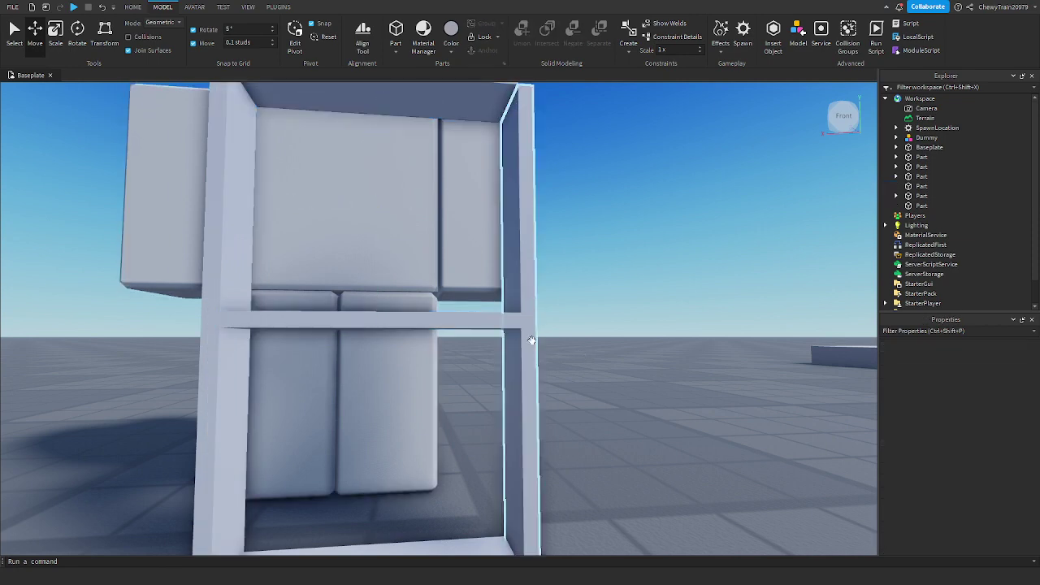
click(509, 321)
key(Delete)
Extend the side posts to 3.3 studs to meet the frame's top edge, and separate the dummy from the frame.
scroll(510, 327, down, 3)
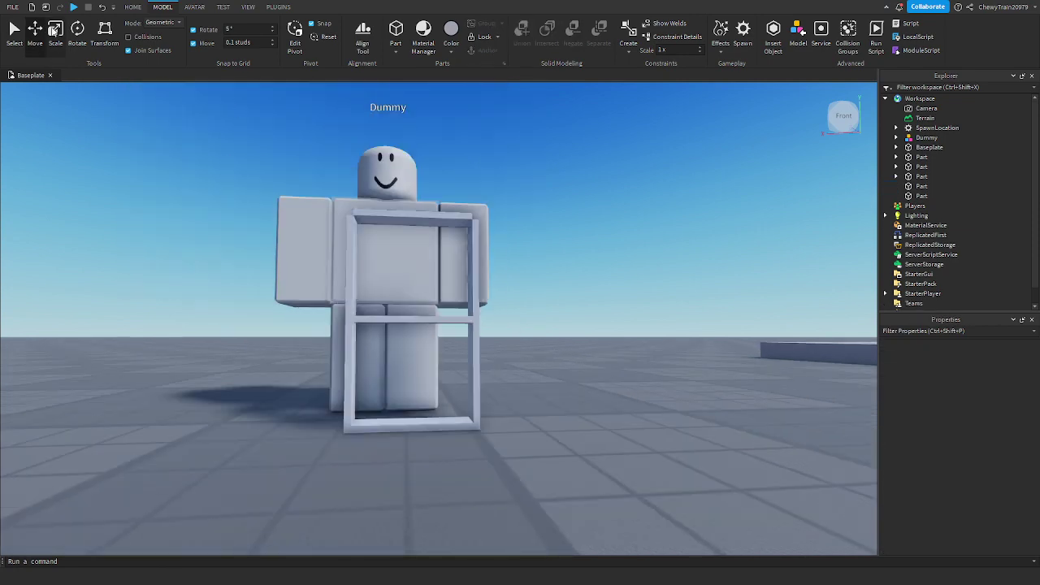
click(354, 220)
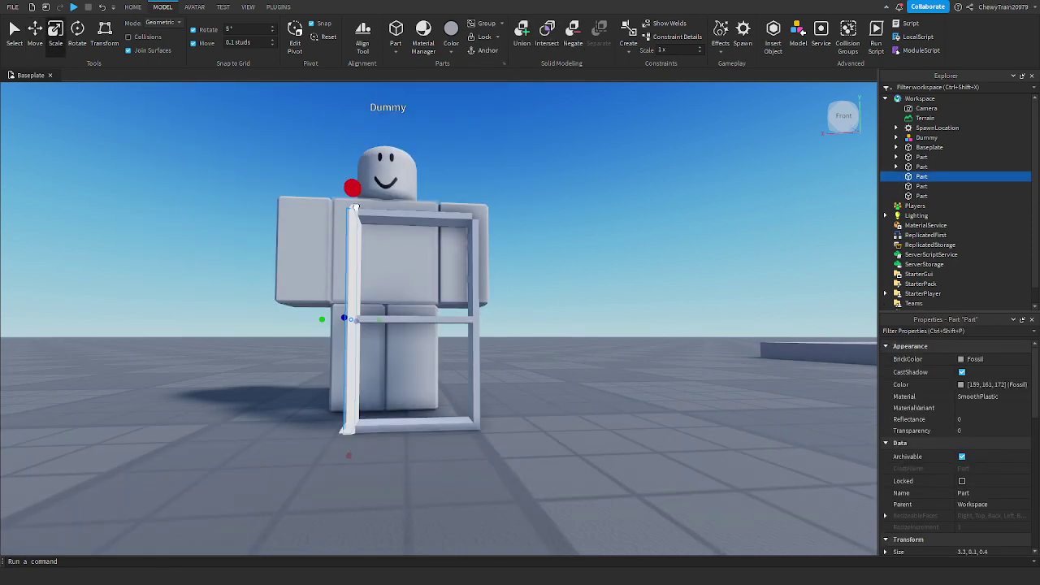
click(471, 235)
drag(439, 263, 474, 325)
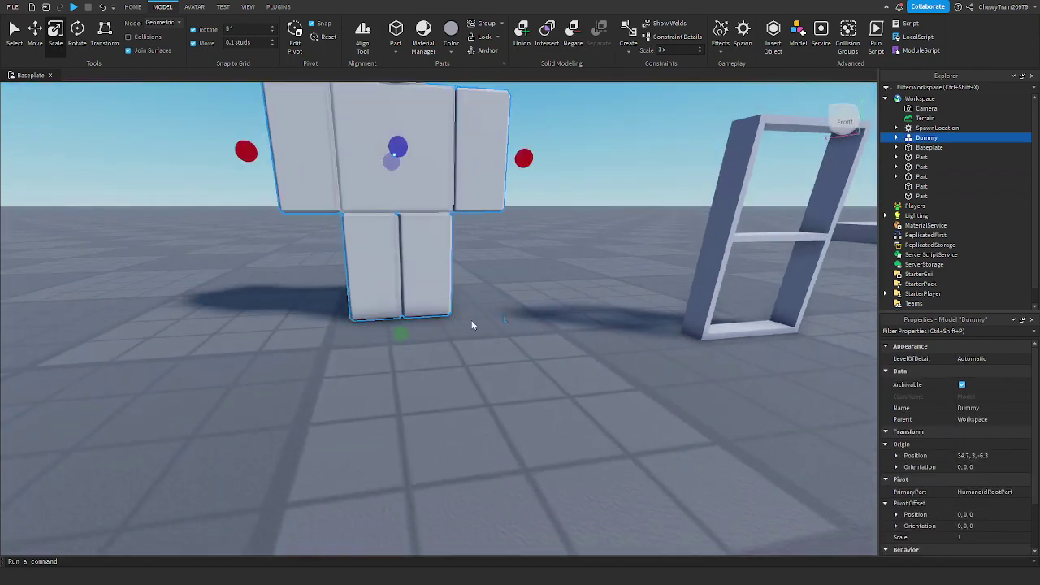
Duplicate the base bar and scale the copy into a pane of 1.8 by 3.1 by 0.2 studs filling the frame.
click(532, 344)
right_drag(545, 350, 554, 353)
scroll(554, 351, up, 4)
click(543, 341)
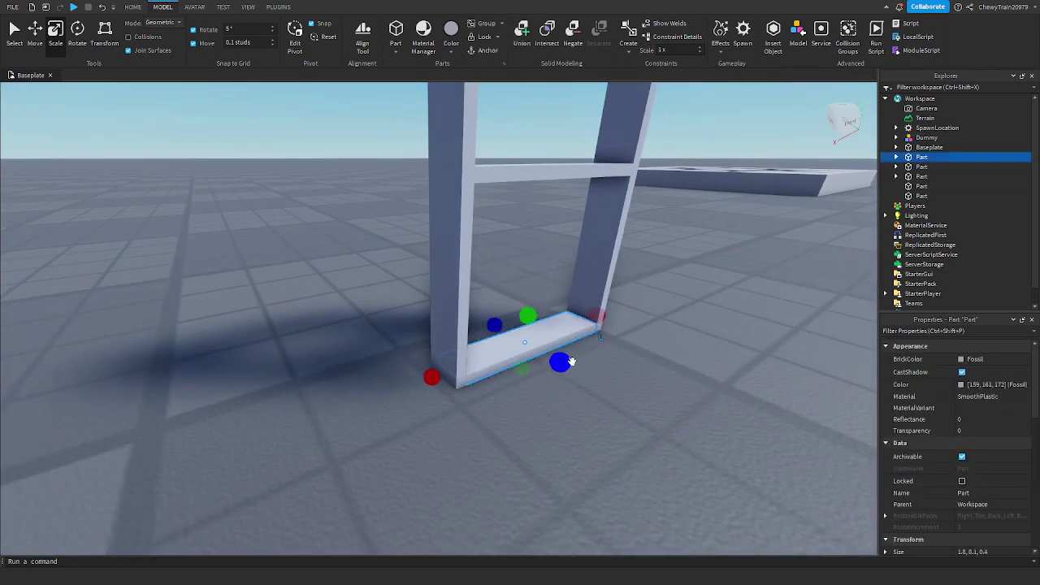
key(ctrl+d)
drag(551, 360, 550, 358)
drag(494, 325, 509, 179)
scroll(520, 304, down, 4)
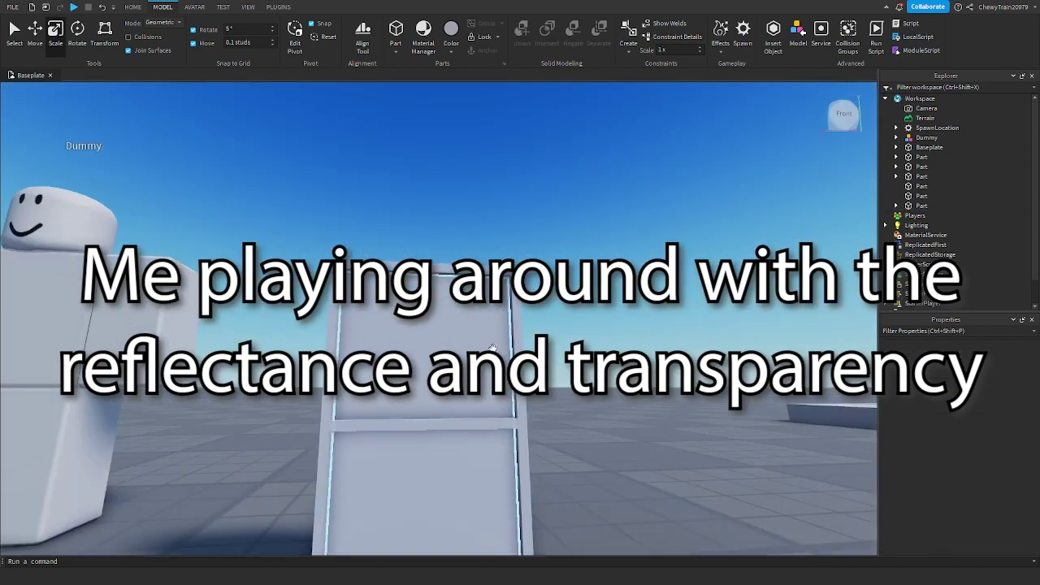
Set the window pane's reflectance to 1 and its transparency to 0.3.
click(477, 341)
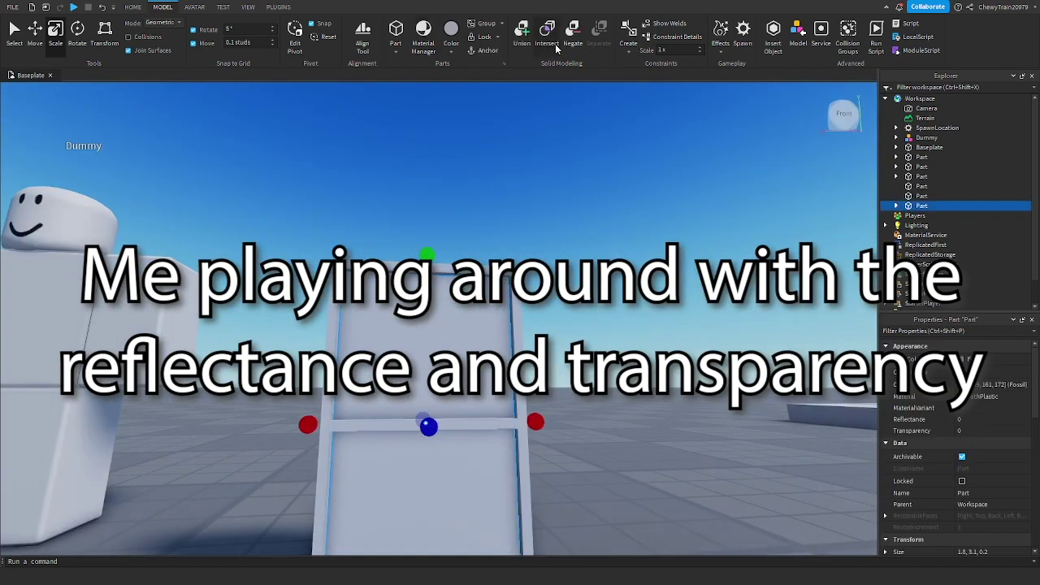
drag(1002, 424, 1022, 433)
click(975, 431)
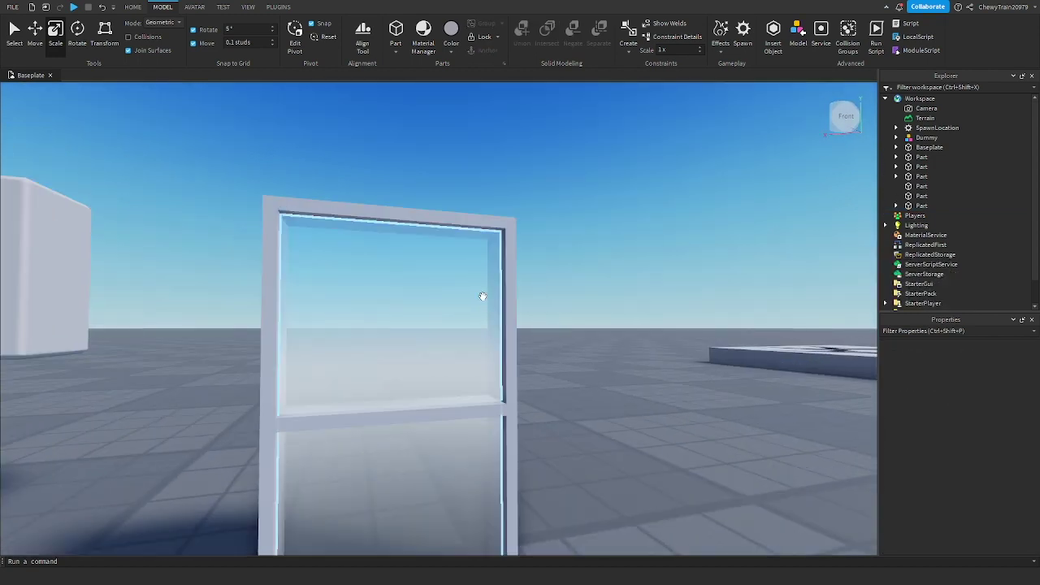
Change the window pane's color to Black (27, 42, 53).
click(482, 295)
click(451, 37)
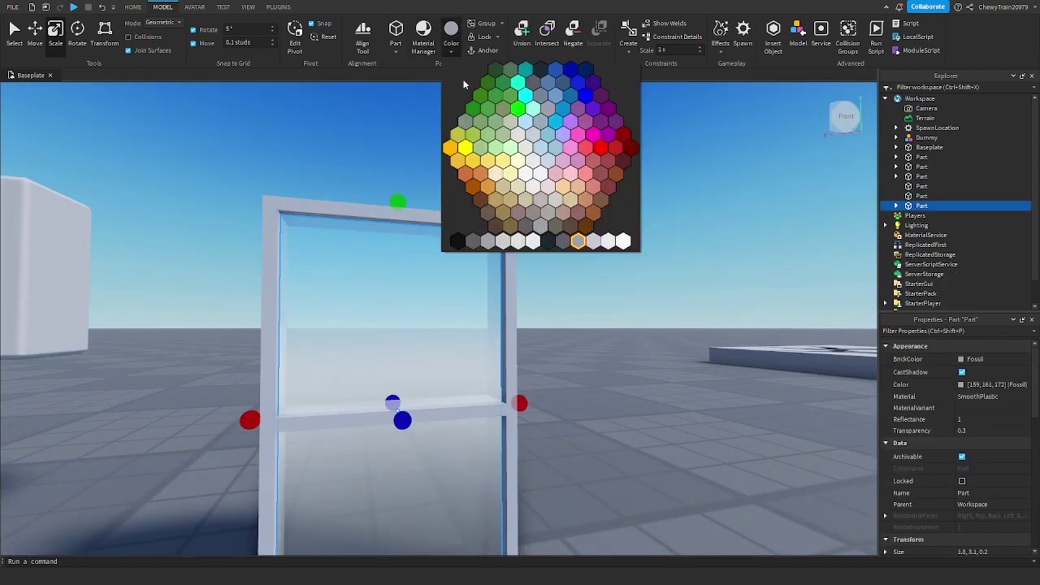
click(547, 241)
click(558, 240)
click(470, 279)
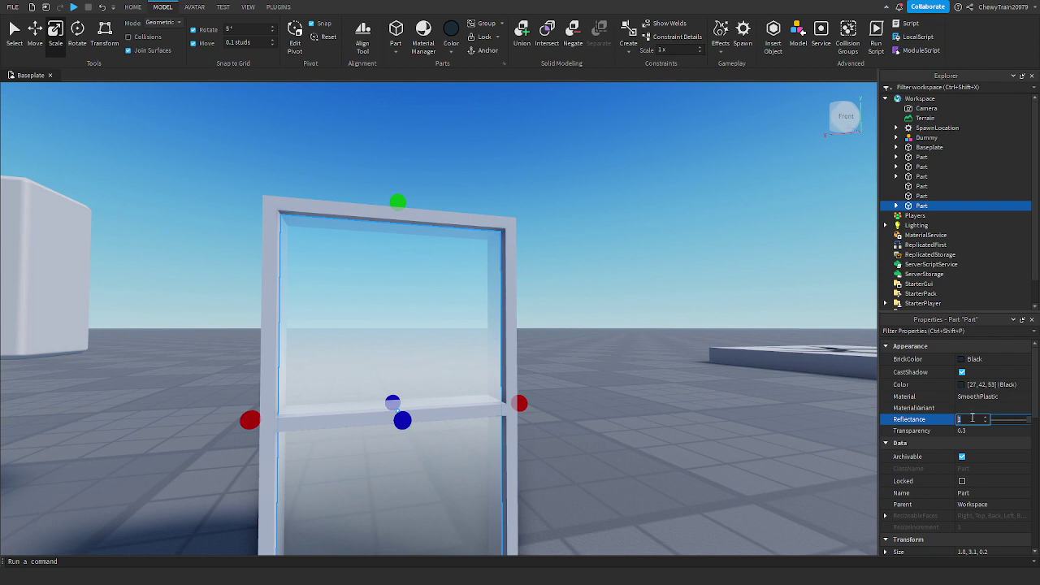
Lower the window pane's reflectance for a darker tinted glass look.
text(.3)
key(BackSpace)
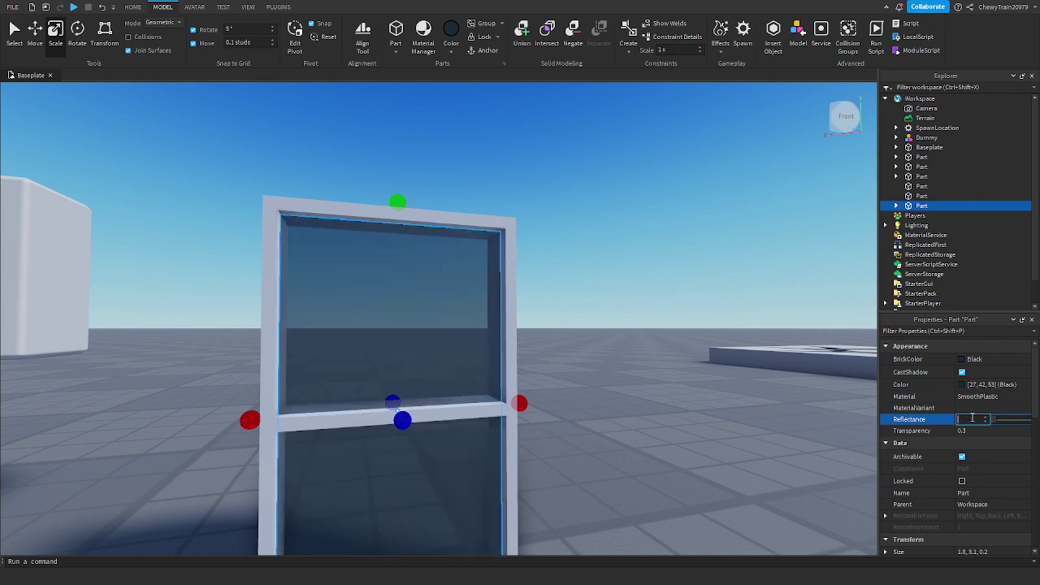
text(1)
click(597, 319)
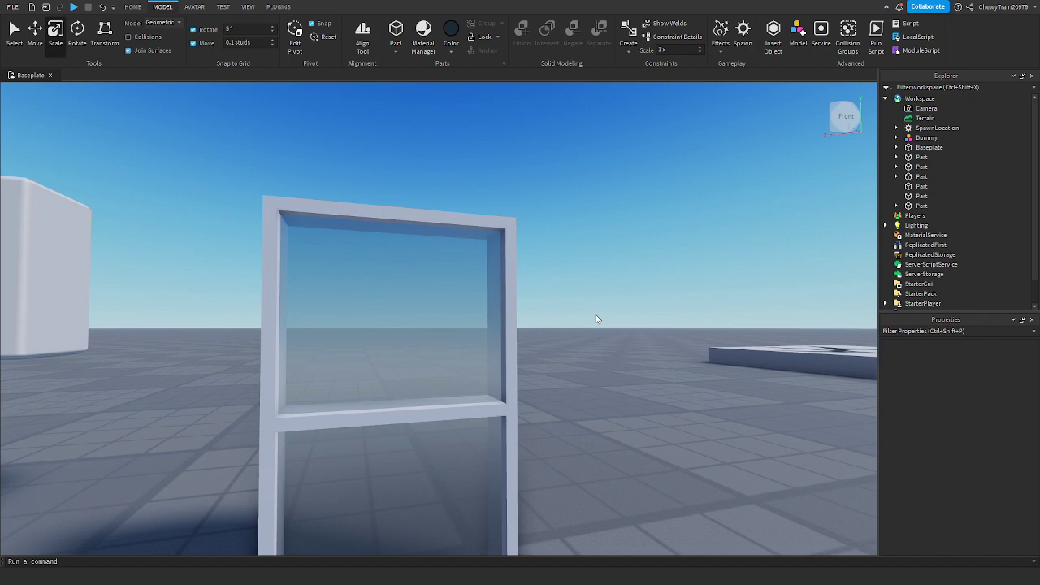
Examine the tinted pane and its frame from the front and the side.
scroll(604, 292, down, 5)
scroll(604, 292, up, 3)
right_drag(604, 291, 604, 292)
right_drag(323, 265, 323, 264)
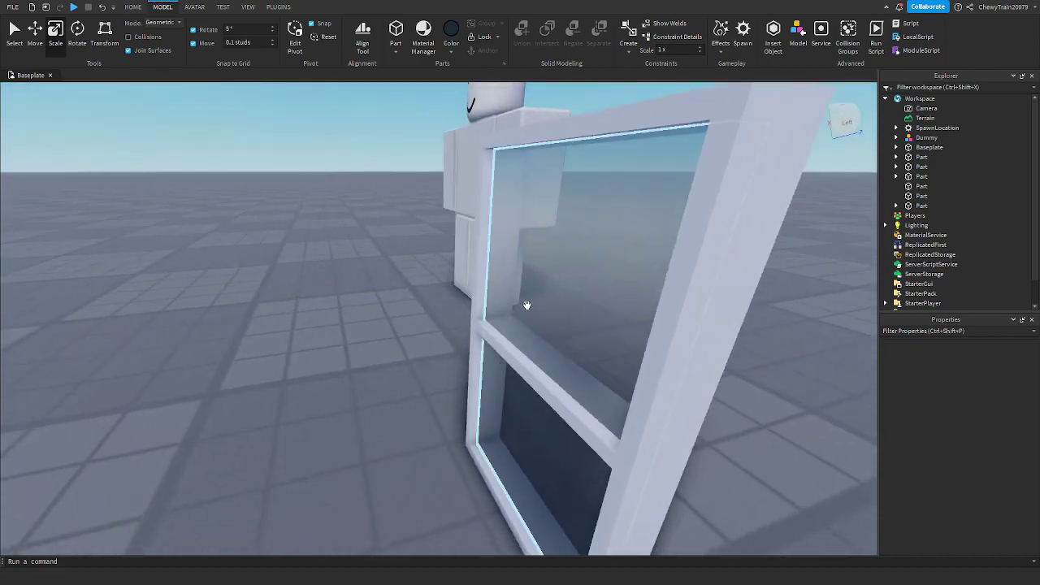
right_drag(538, 307, 539, 307)
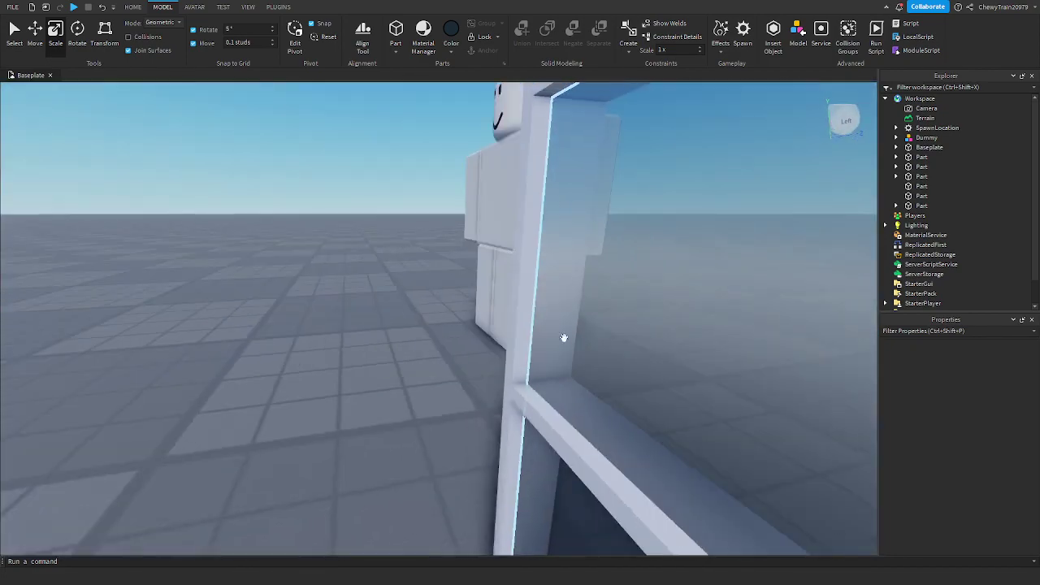
click(579, 345)
right_drag(579, 344, 579, 345)
Duplicate the middle crossbar and reshape the copy into a short, shallower upright block against one side of the frame.
click(528, 396)
right_drag(528, 397, 501, 380)
scroll(449, 352, up, 2)
right_drag(449, 352, 449, 352)
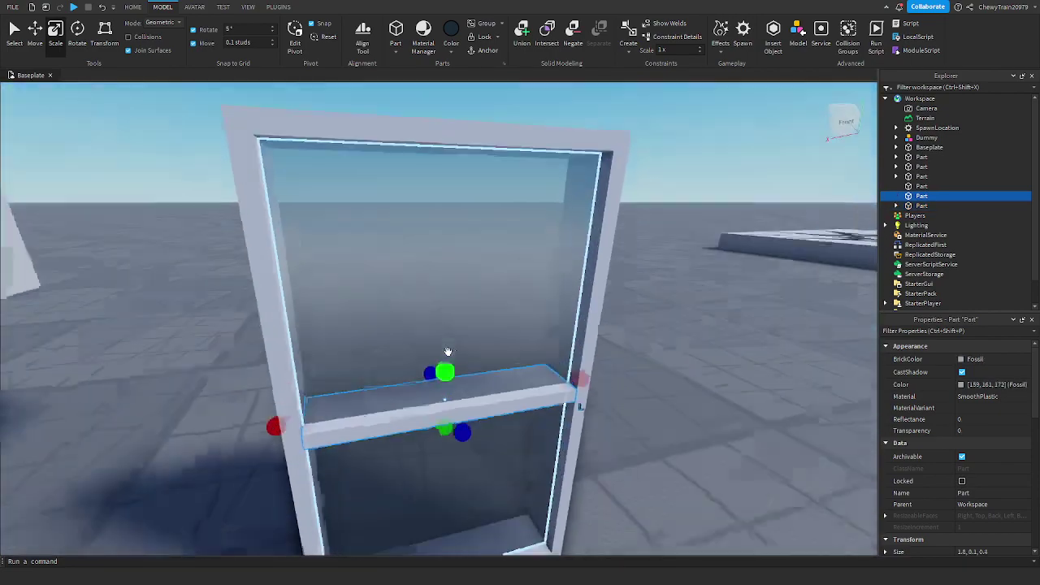
key(ctrl+d)
drag(574, 374, 369, 404)
right_drag(363, 406, 310, 379)
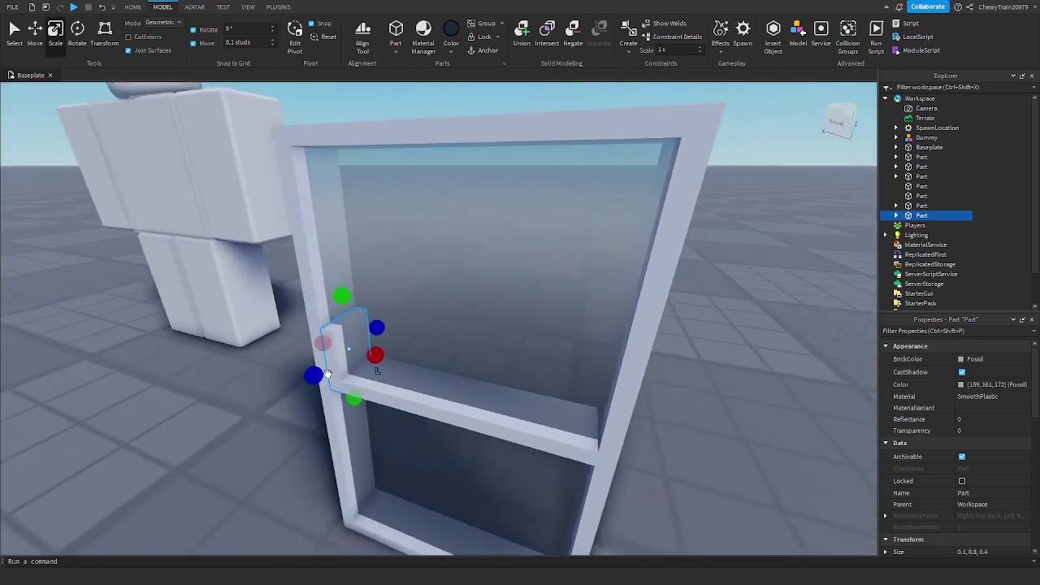
drag(315, 374, 321, 366)
Shift the glass pane slightly through the frame's depth, using a 0.05-stud move snap.
click(401, 330)
right_drag(401, 330, 402, 330)
drag(434, 409, 442, 396)
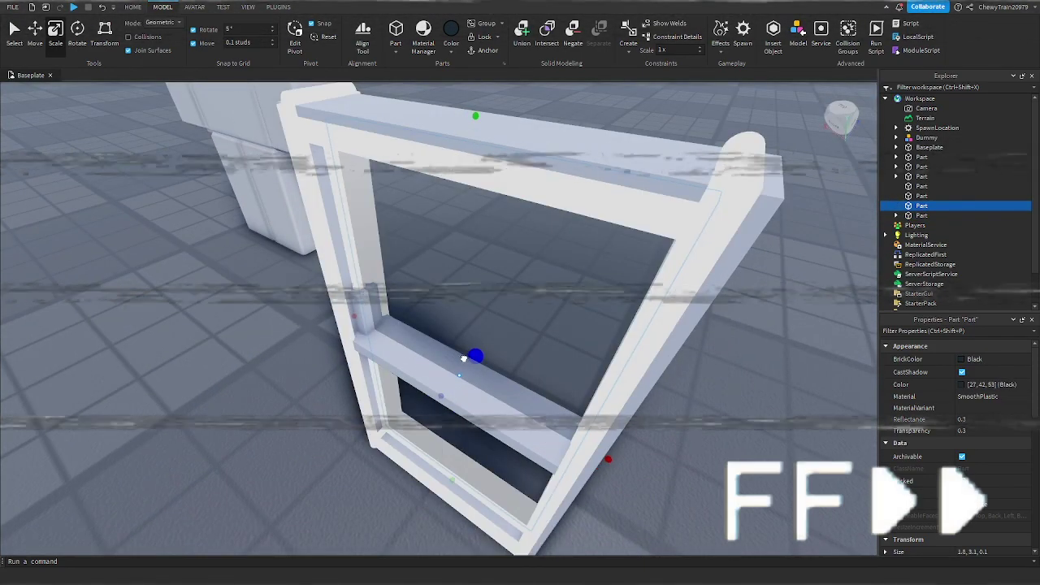
right_drag(442, 367, 441, 366)
click(237, 43)
text(0.05)
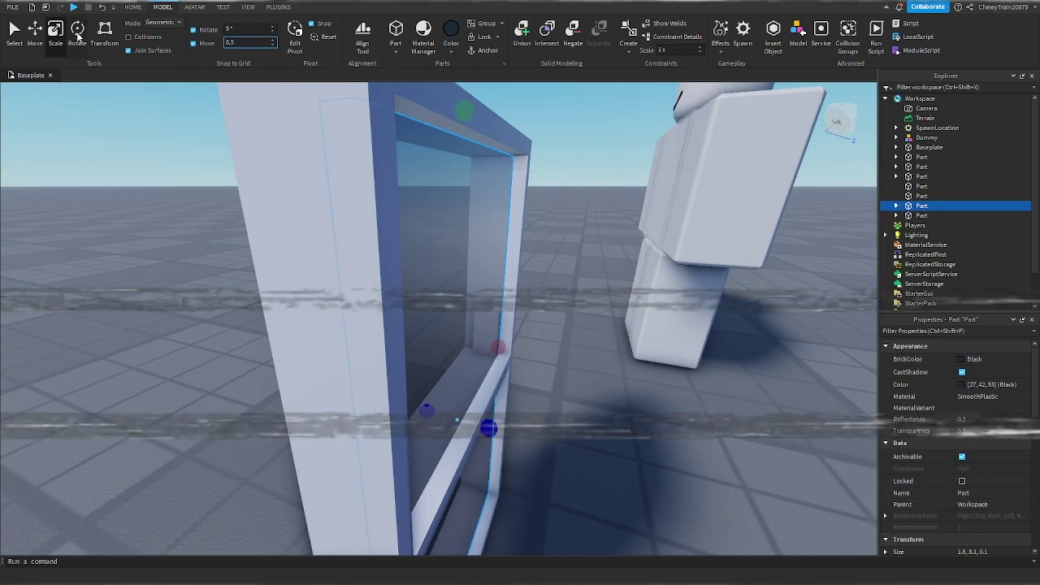
click(35, 33)
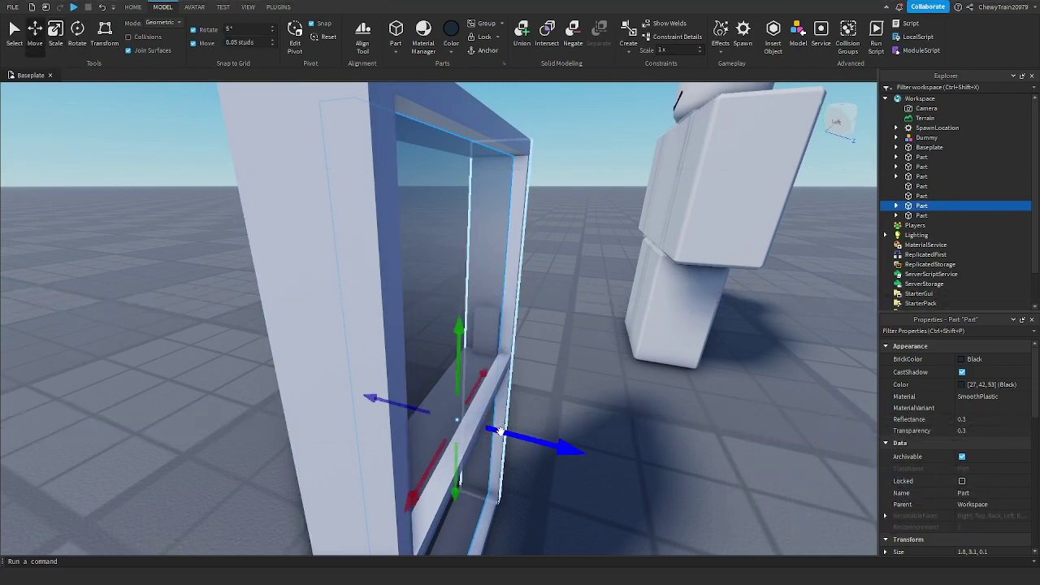
drag(498, 432, 493, 431)
right_drag(511, 420, 510, 420)
Restore the 0.1-stud snap and stretch the small side block to the frame's full inner height of 3.1 studs.
click(238, 42)
text(0.1)
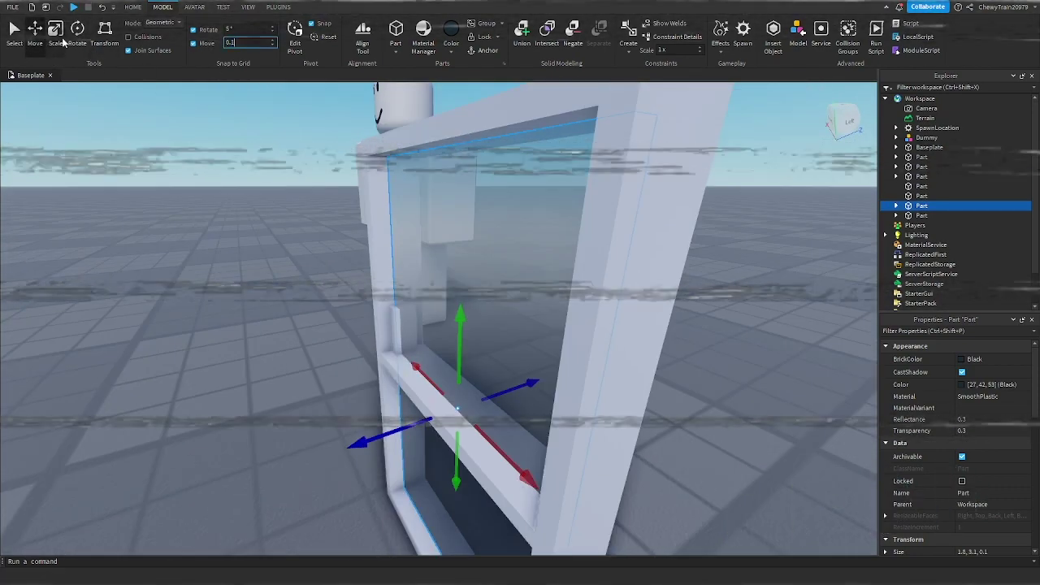
click(55, 33)
click(397, 317)
right_drag(397, 317, 396, 317)
drag(390, 275, 388, 195)
right_drag(389, 266, 389, 266)
scroll(389, 265, down, 5)
drag(384, 356, 385, 441)
Duplicate the vertical trim and move the copy to the opposite inner side of the frame.
click(35, 32)
key(ctrl+d)
drag(455, 348, 612, 321)
scroll(460, 348, up, 5)
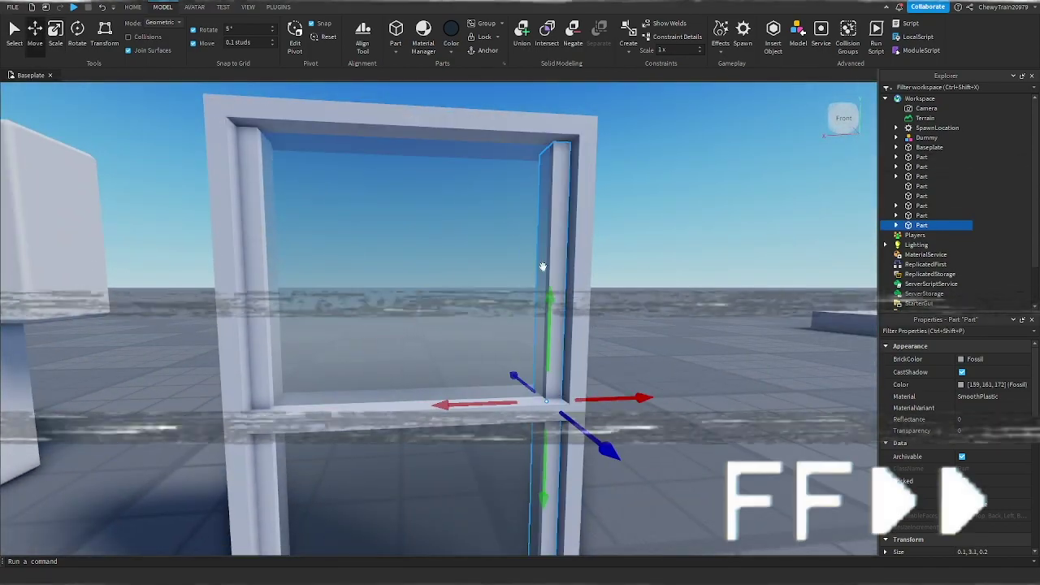
Duplicate a vertical trim, turn the copy horizontal along the frame's upper edge, and shorten it to 1.6 studs.
click(251, 161)
key(ctrl+d)
right_drag(251, 160, 251, 161)
key(ctrl+t)
drag(325, 212, 335, 180)
right_drag(334, 179, 334, 180)
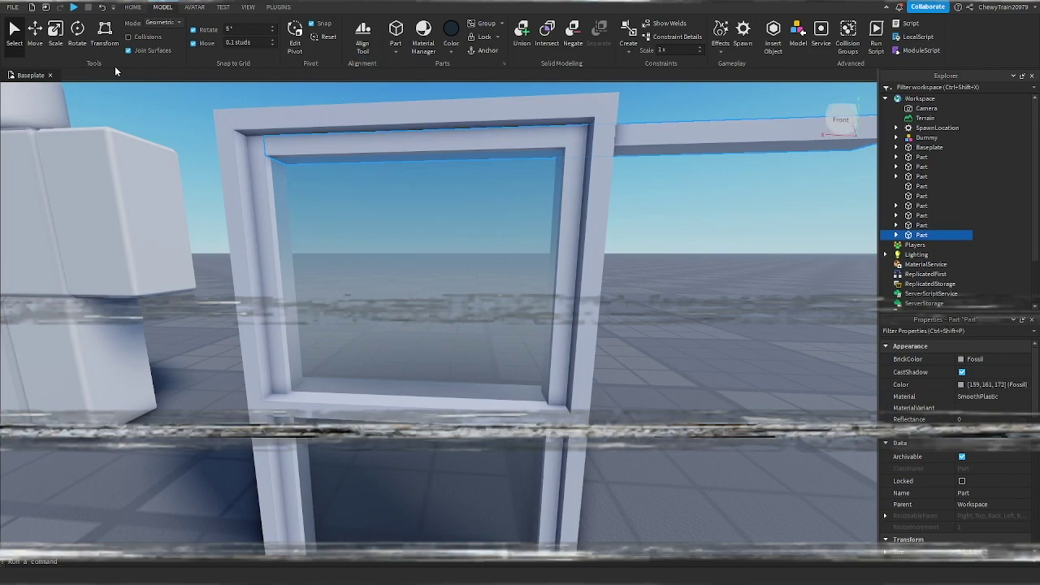
click(56, 33)
scroll(603, 197, down, 5)
drag(608, 255, 506, 255)
Duplicate the upper horizontal trim along the frame's lower edge and along both sides of the middle crossbar.
click(32, 34)
key(ctrl+d)
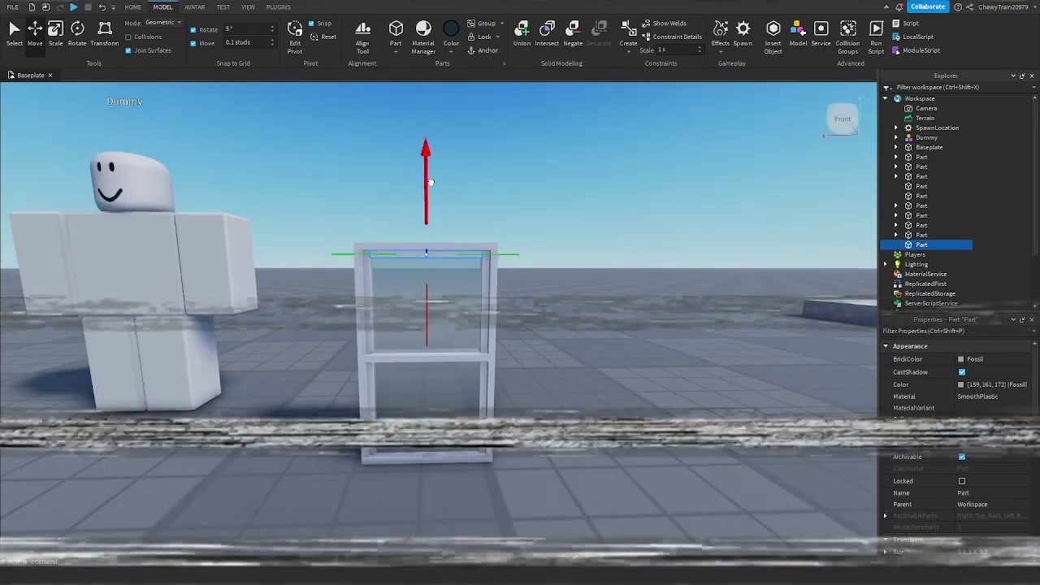
drag(428, 181, 429, 326)
scroll(429, 325, up, 4)
right_drag(429, 325, 439, 293)
drag(439, 293, 425, 199)
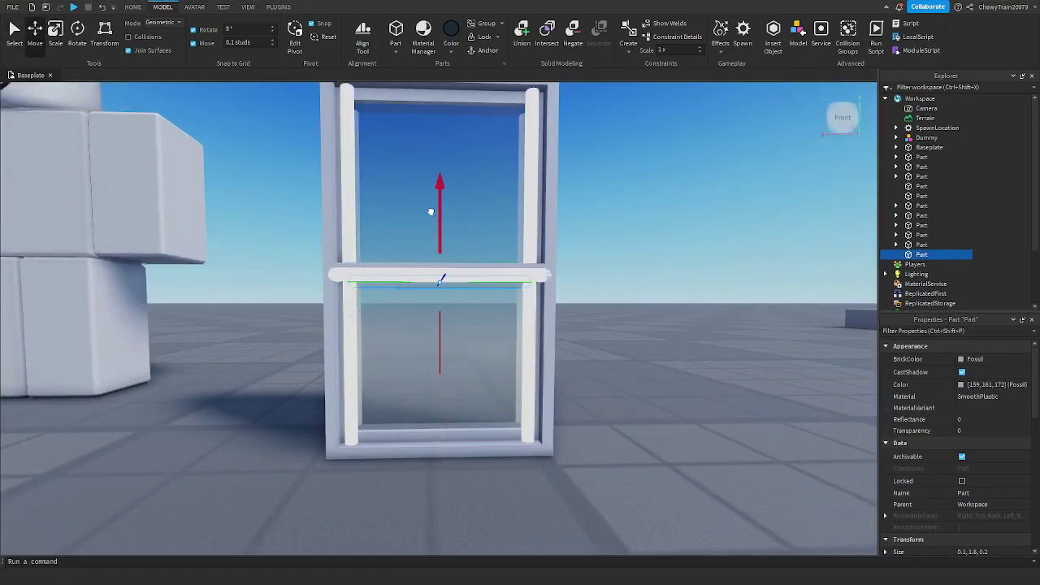
key(ctrl+d)
click(583, 269)
scroll(584, 269, down, 6)
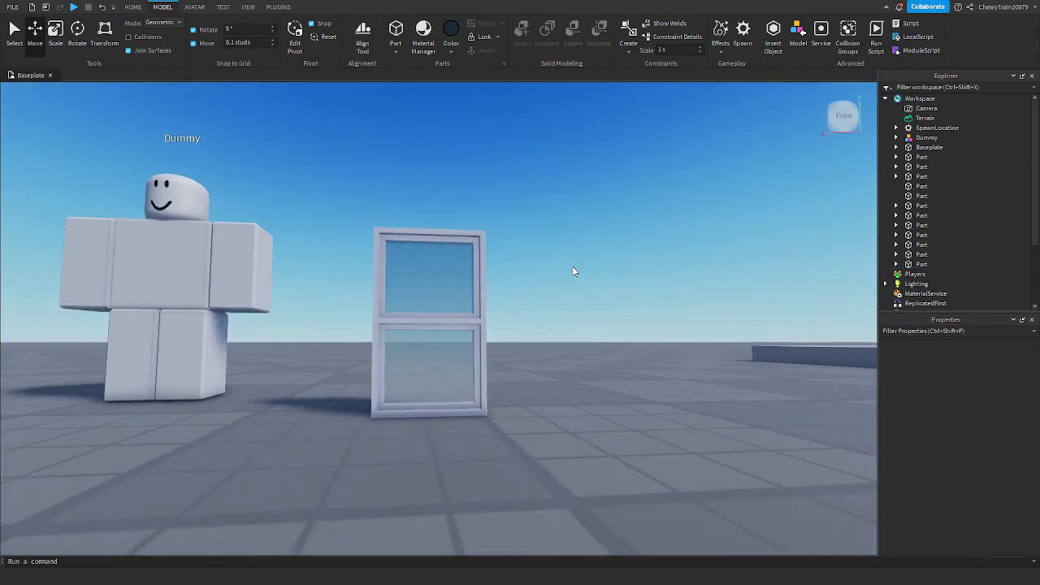
Compare the window with and without the trims along the middle crossbar.
scroll(573, 270, up, 5)
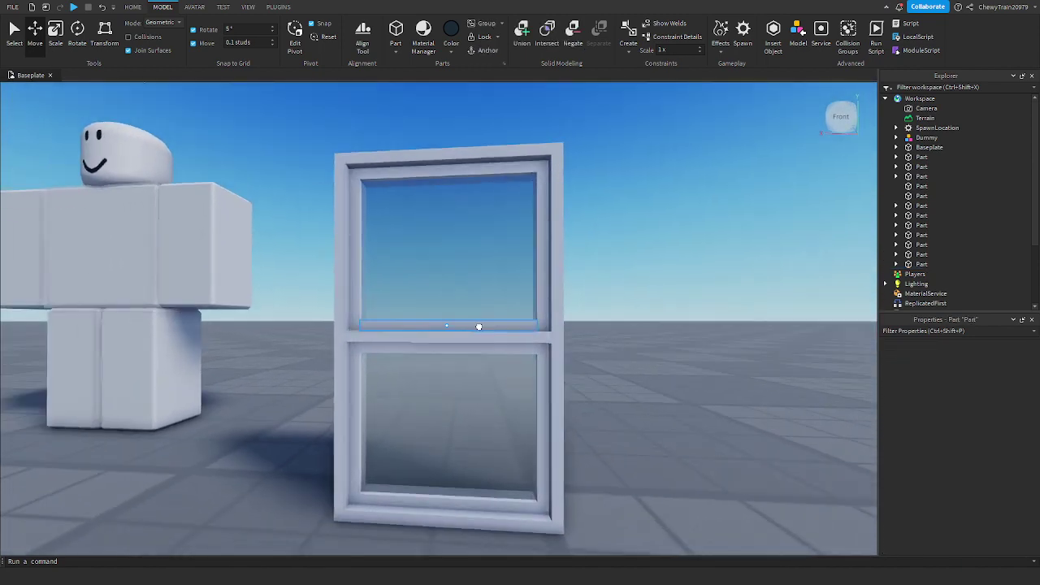
click(500, 352)
scroll(505, 339, down, 3)
click(504, 339)
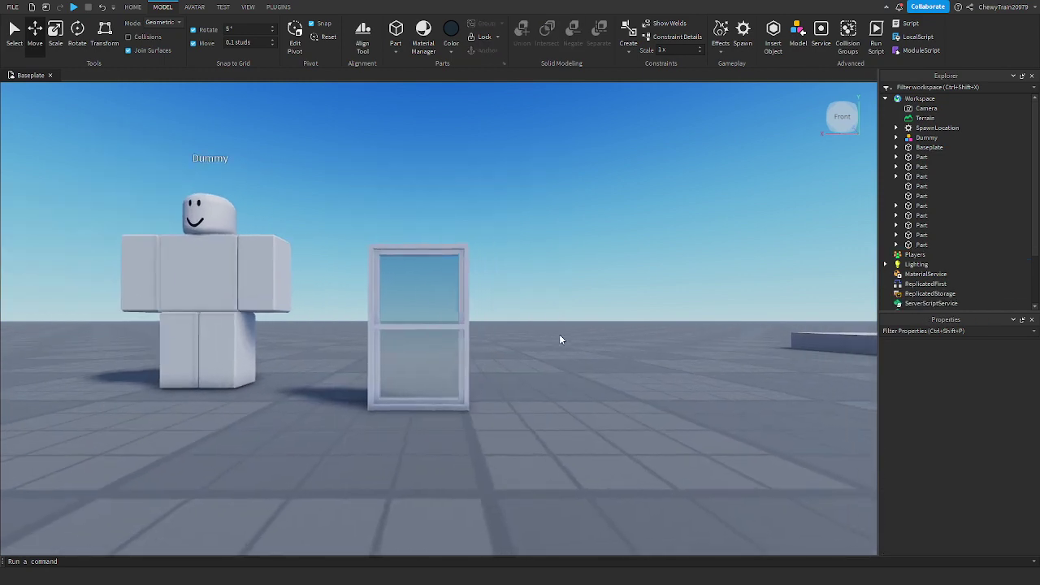
scroll(559, 334, up, 5)
scroll(573, 330, up, 2)
scroll(573, 330, down, 4)
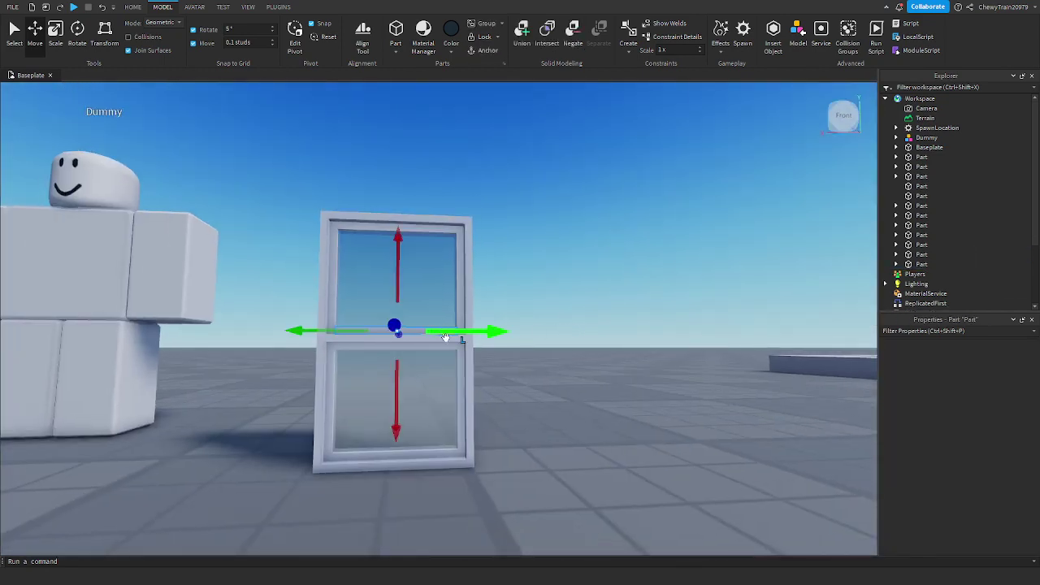
click(446, 337)
ctrl+click(460, 353)
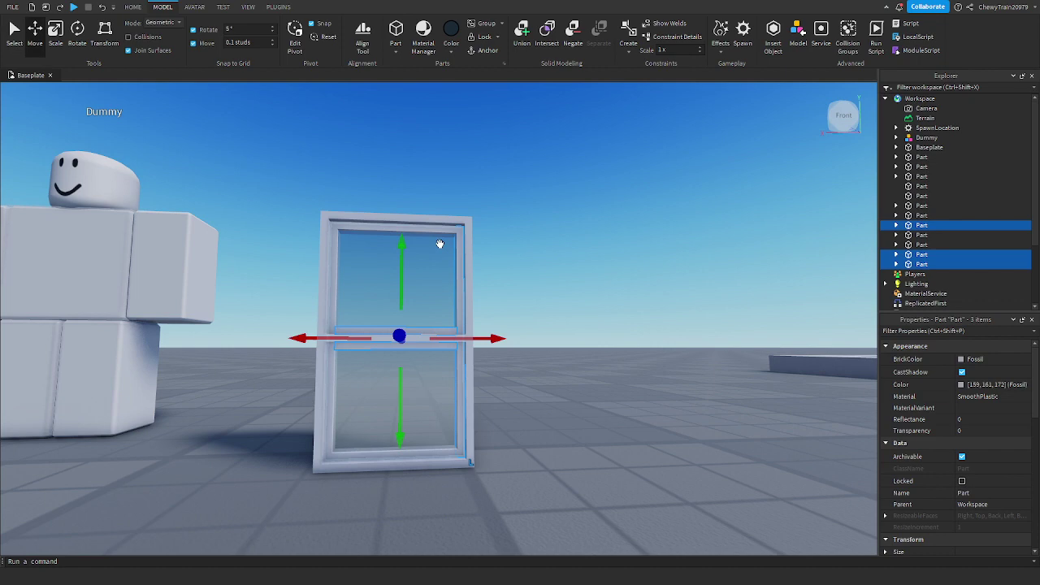
ctrl+click(417, 232)
ctrl+click(335, 242)
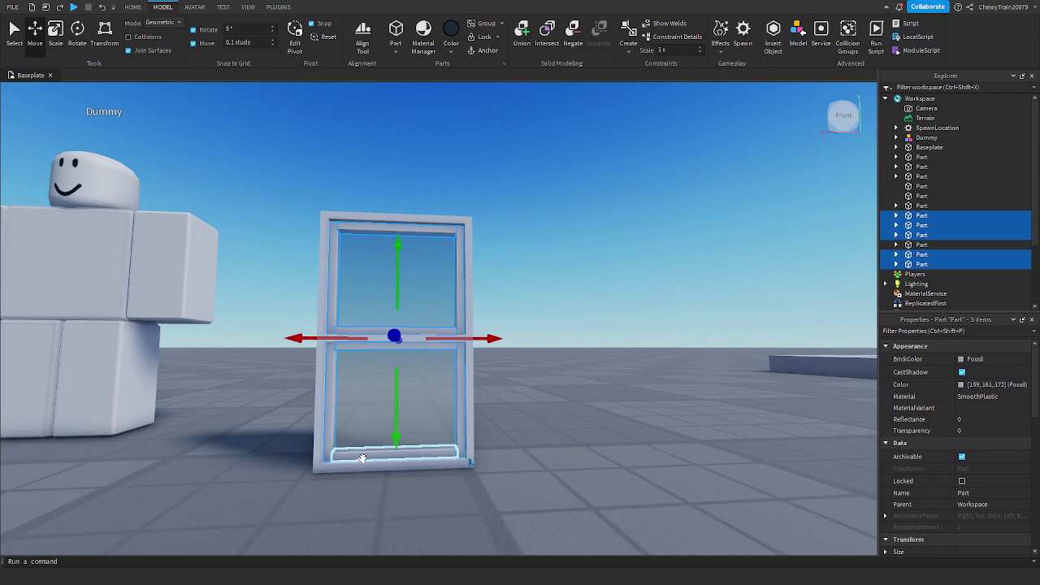
click(273, 168)
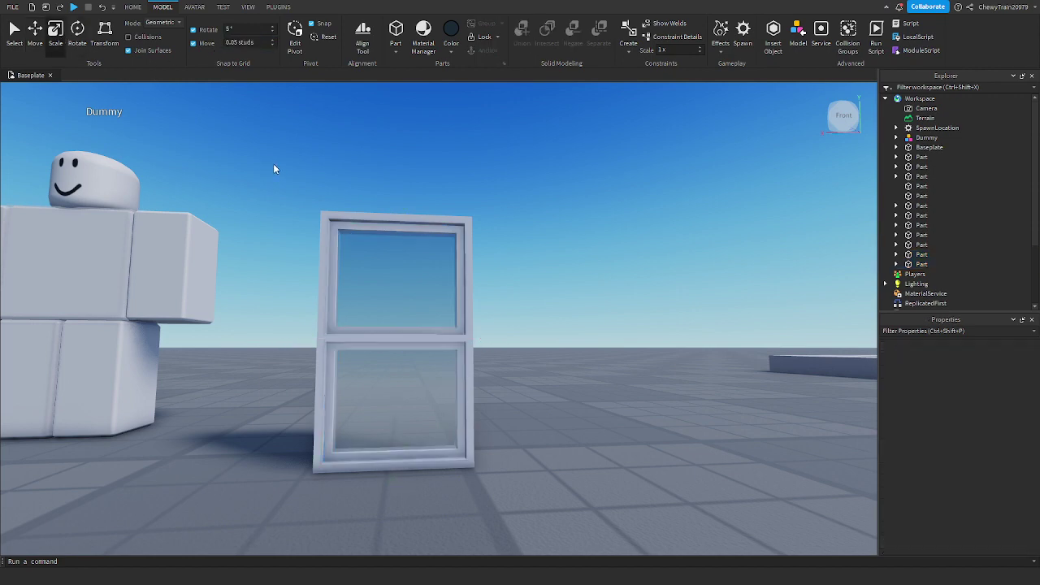
With a 0.05-stud snap, thin the trims beside the middle crossbar and the first side trim to 0.05 studs.
click(360, 325)
click(362, 331)
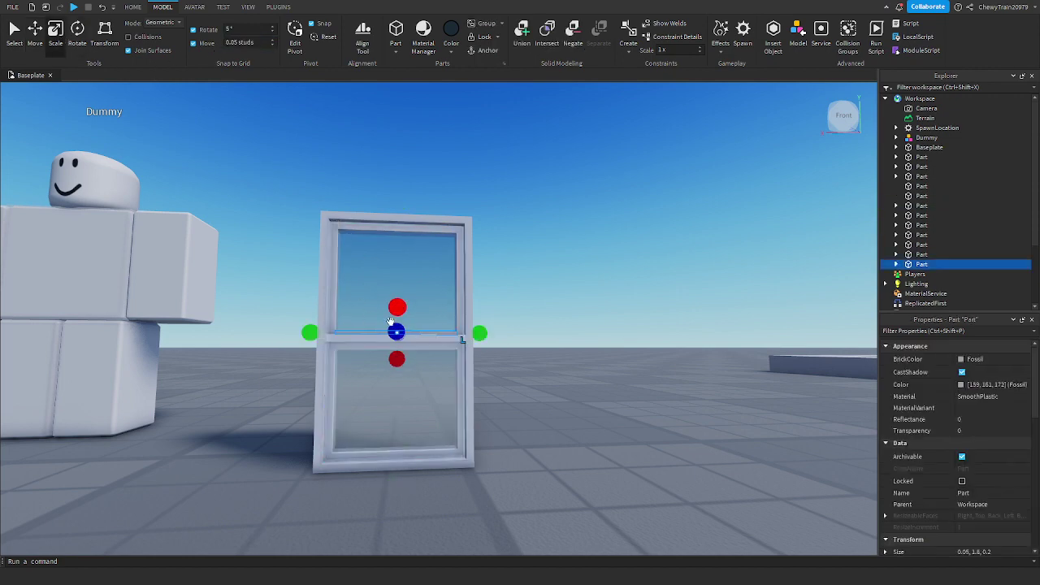
click(357, 346)
drag(403, 375, 409, 372)
click(333, 374)
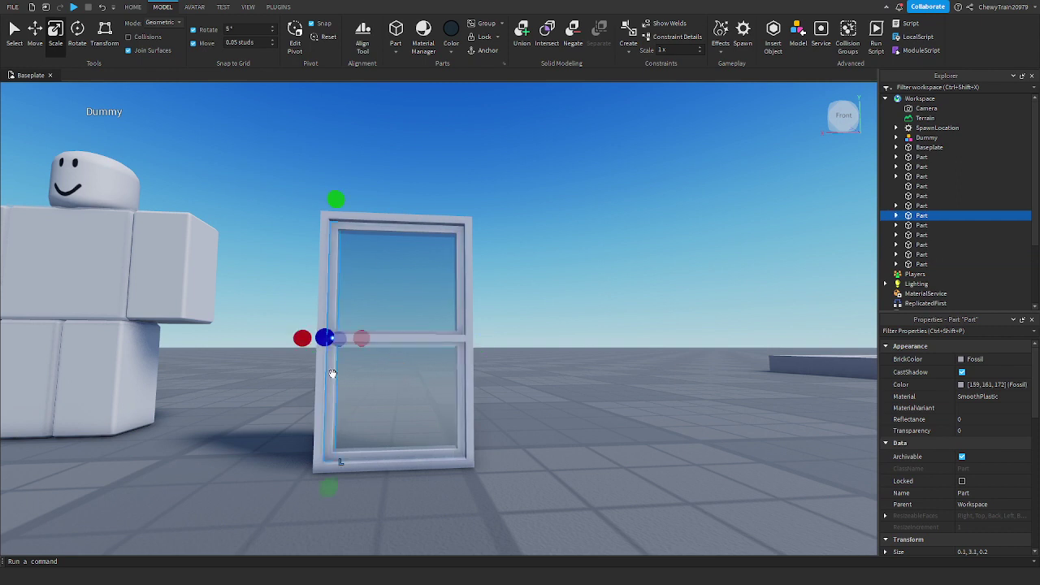
drag(361, 338, 366, 338)
Thin the opposite side trim and widen the upper and middle horizontal trims to meet the side trims.
click(391, 223)
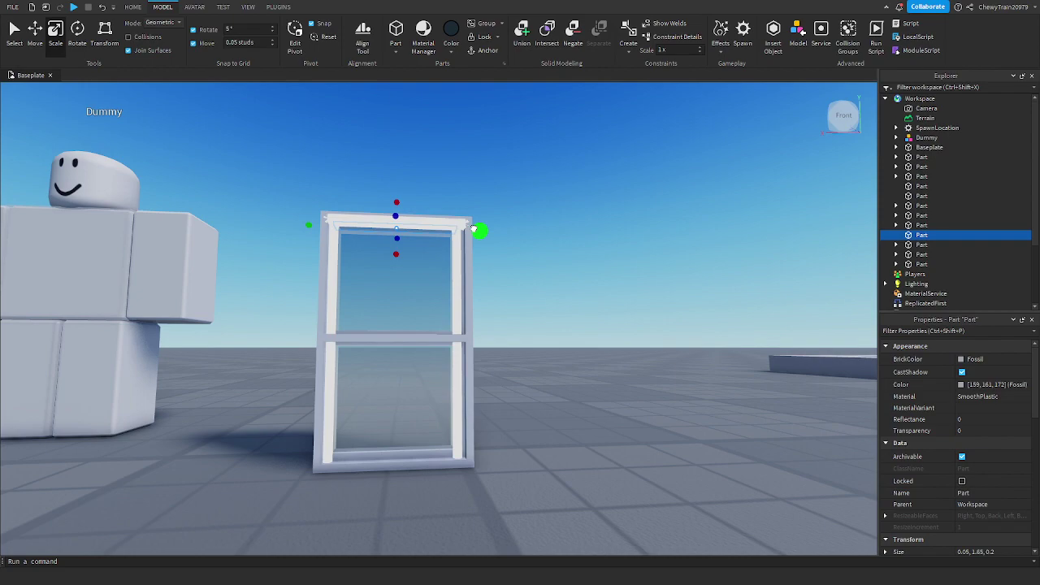
click(464, 265)
drag(423, 339, 425, 340)
right_drag(421, 342, 424, 353)
click(393, 340)
drag(486, 336, 490, 336)
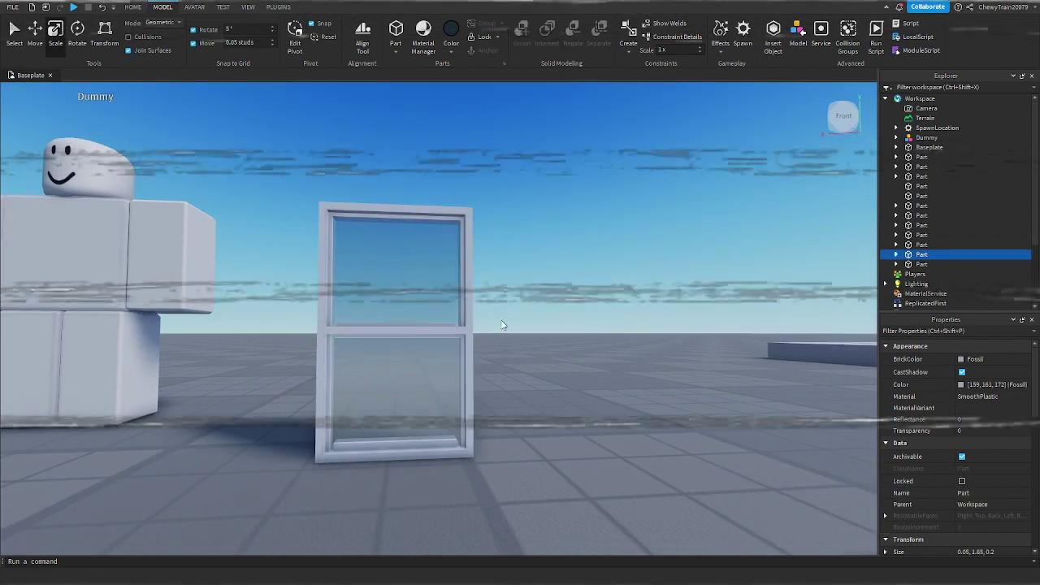
Widen the remaining middle trim and the lower trim until they meet the side trims.
click(453, 327)
click(453, 328)
scroll(455, 341, up, 2)
right_drag(455, 341, 460, 371)
scroll(455, 382, down, 2)
click(443, 417)
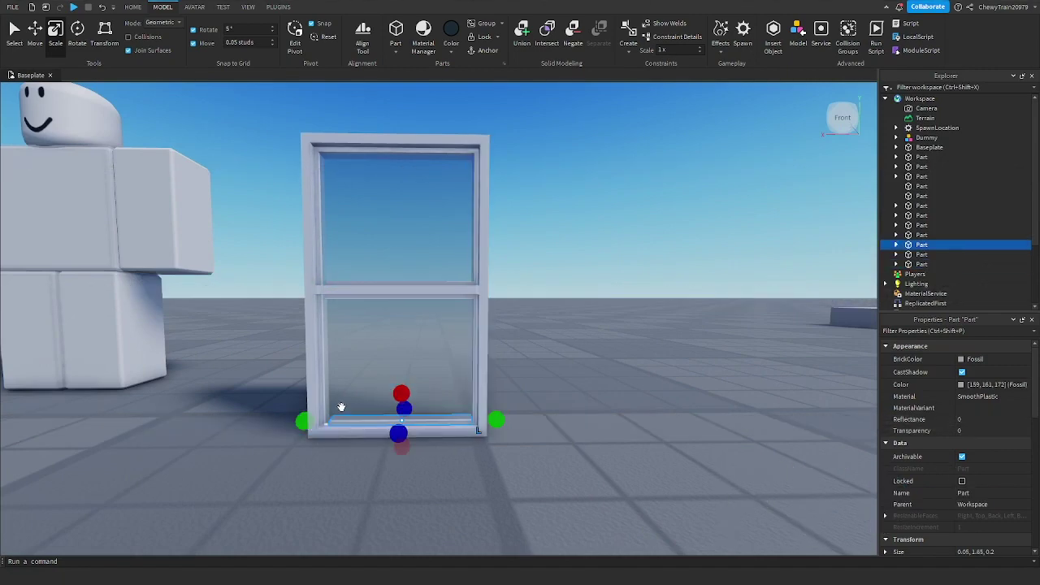
click(373, 483)
Examine the thinned trims and the window's overall proportions next to the dummy from near and far.
scroll(373, 483, down, 5)
scroll(373, 482, up, 3)
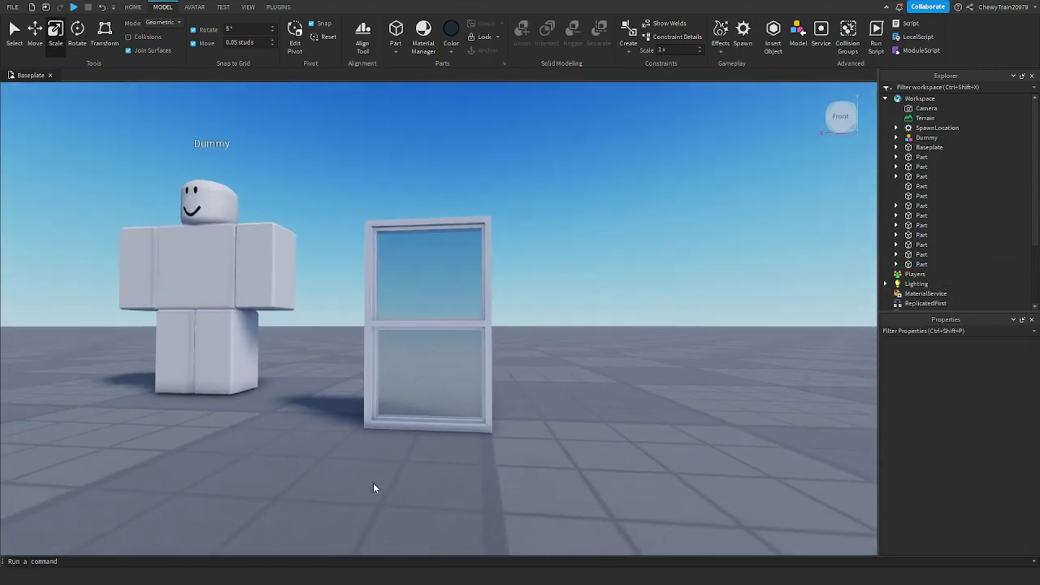
scroll(377, 483, up, 3)
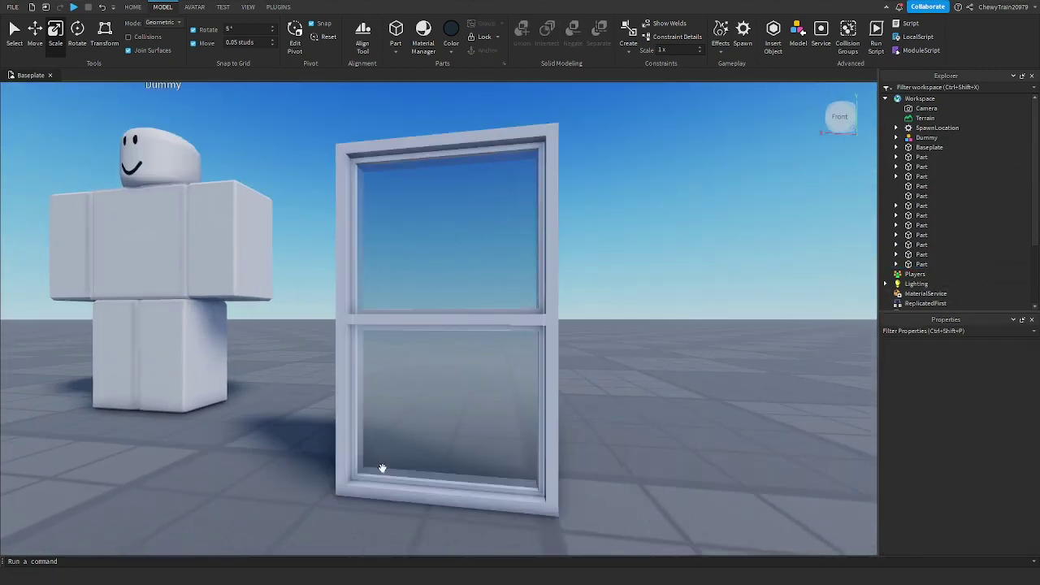
right_drag(253, 279, 249, 274)
scroll(249, 274, down, 4)
scroll(382, 315, up, 3)
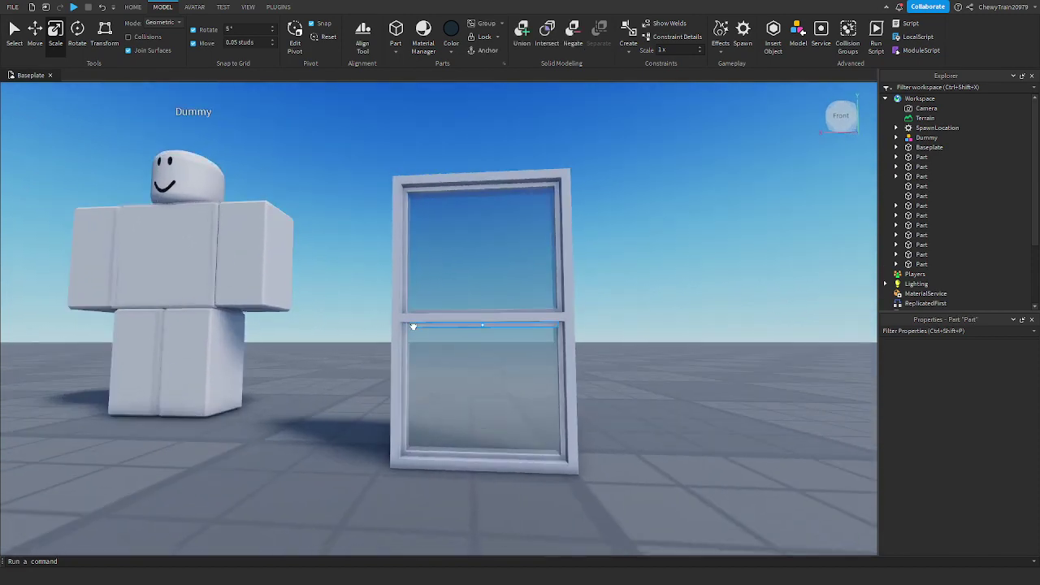
click(413, 326)
click(353, 252)
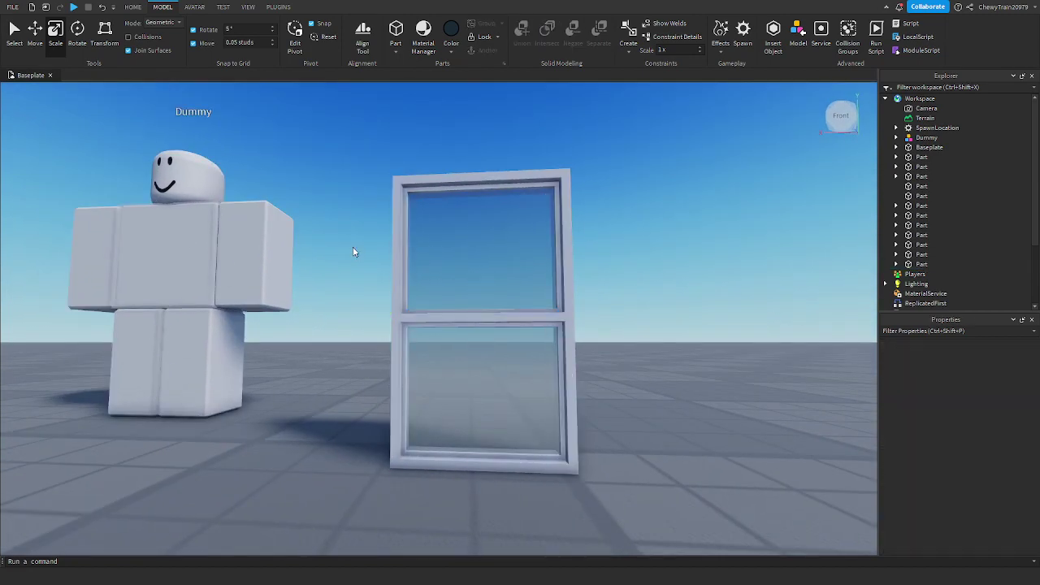
right_drag(316, 231, 316, 231)
scroll(316, 231, up, 3)
scroll(316, 231, down, 3)
scroll(316, 231, up, 3)
scroll(317, 230, down, 5)
key(w)
key(s)
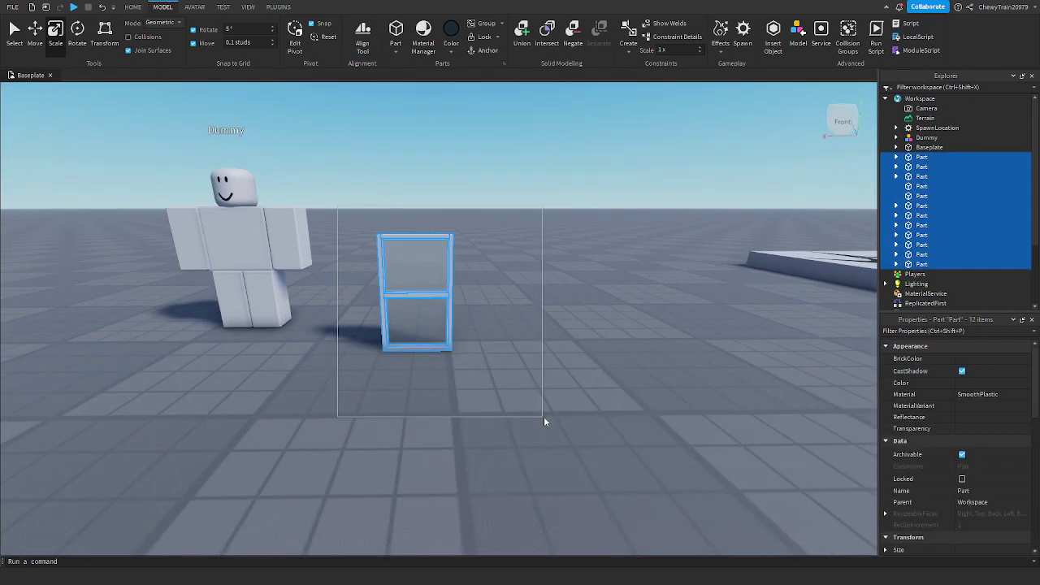
Group all 12 window parts into one model and reposition it on the baseplate.
drag(545, 417, 545, 416)
key(ctrl+g)
click(547, 390)
right_drag(547, 390, 460, 390)
drag(460, 407, 296, 472)
right_drag(302, 471, 296, 472)
Duplicate the window model and place the copy beside the original on the baseplate.
click(497, 458)
key(w)
right_drag(497, 457, 496, 458)
key(s)
key(w)
key(d)
click(464, 391)
key(ctrl+d)
ctrl+drag(455, 366, 357, 422)
key(r)
click(470, 444)
Delete the selected window model standing in front of the dummy.
key(a)
right_drag(470, 444, 470, 443)
click(461, 334)
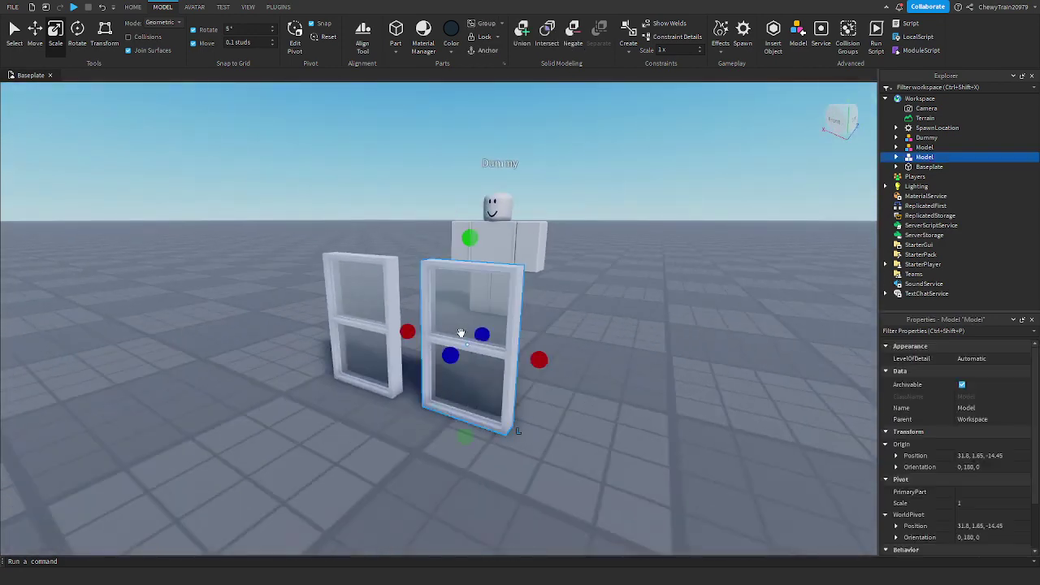
key(Delete)
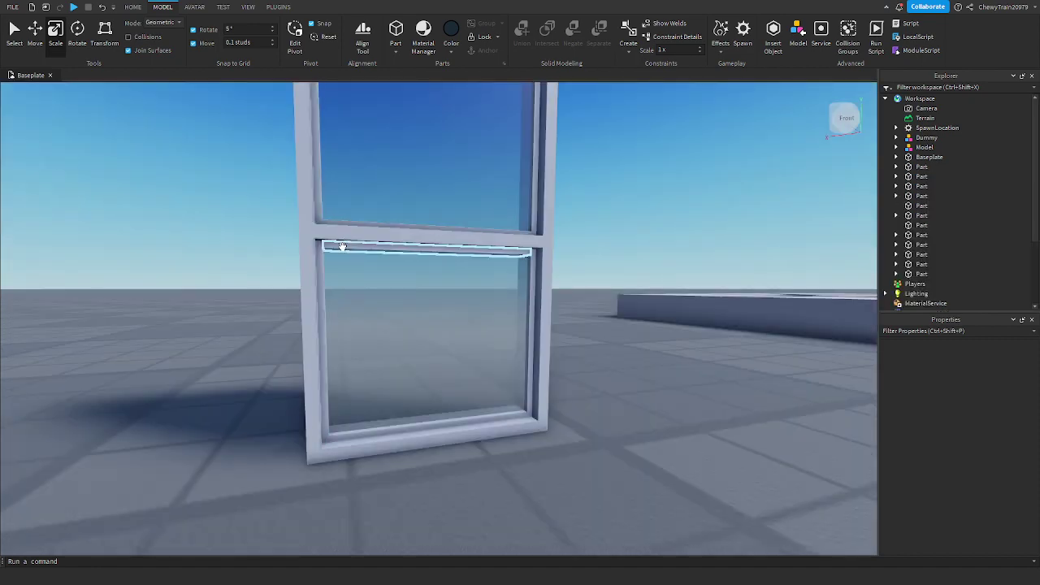
Group the four outer frame parts of the ungrouped window into a model.
right_drag(342, 244, 341, 249)
key(s)
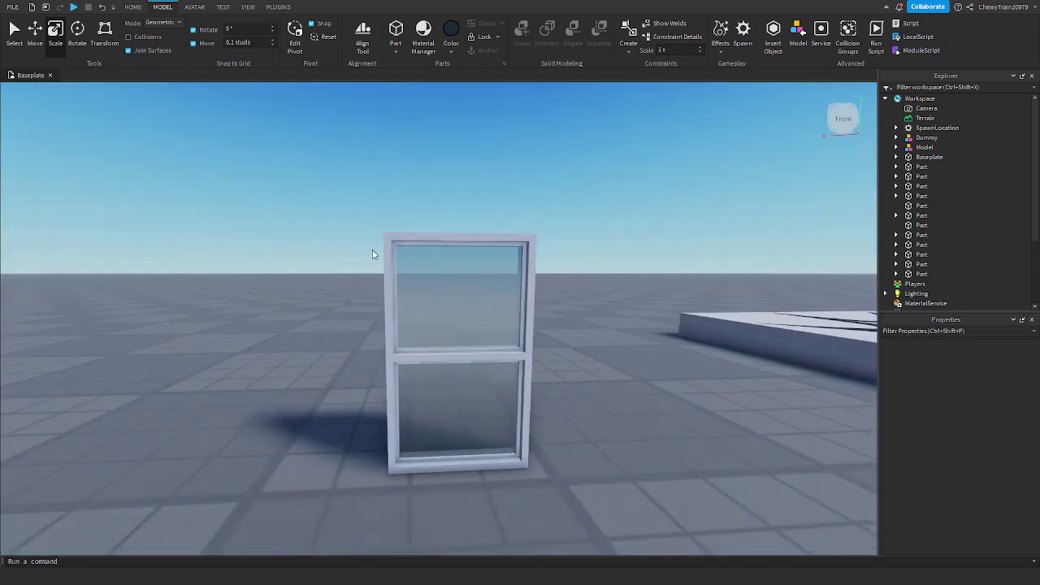
click(387, 246)
ctrl+click(520, 239)
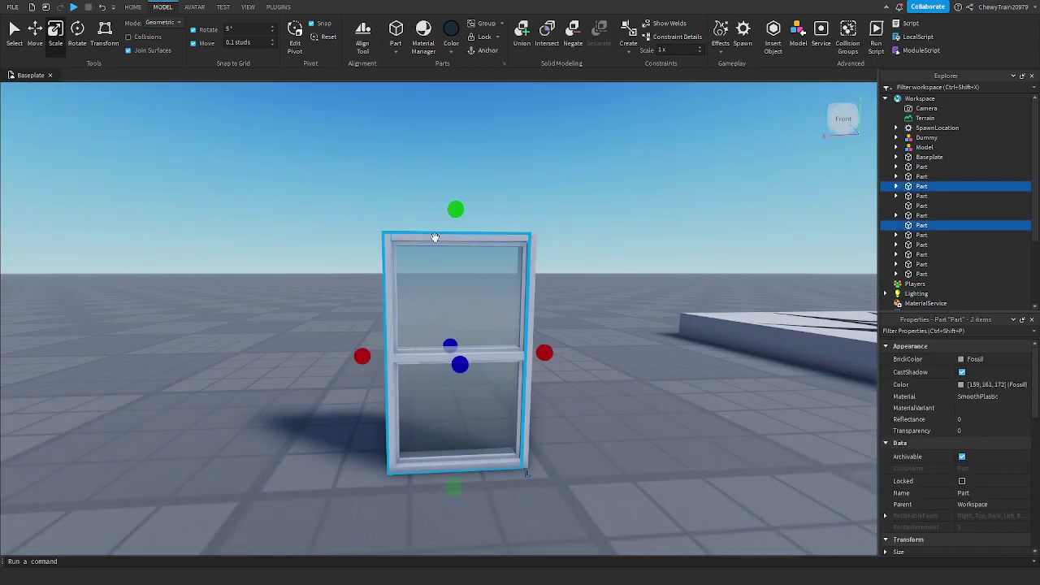
ctrl+click(530, 266)
ctrl+click(486, 465)
key(ctrl+g)
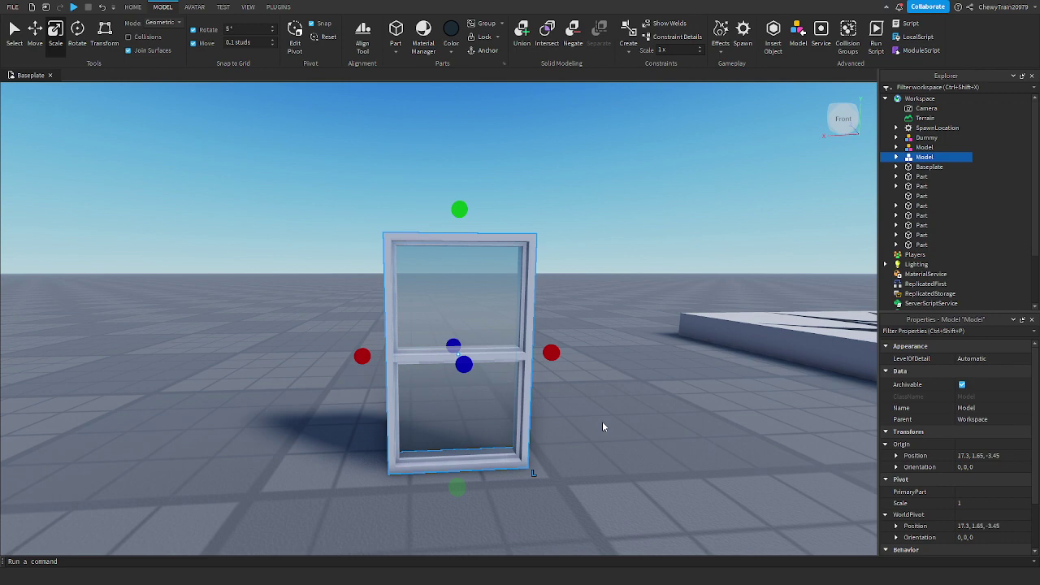
Rename the new frame model as Window Frame.
right_click(924, 157)
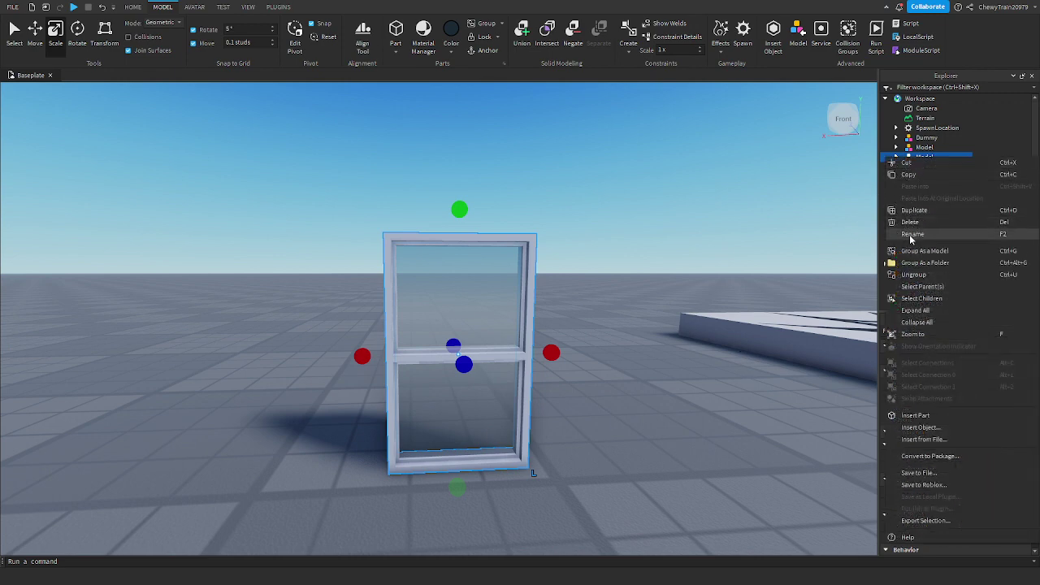
click(912, 234)
text(Window)
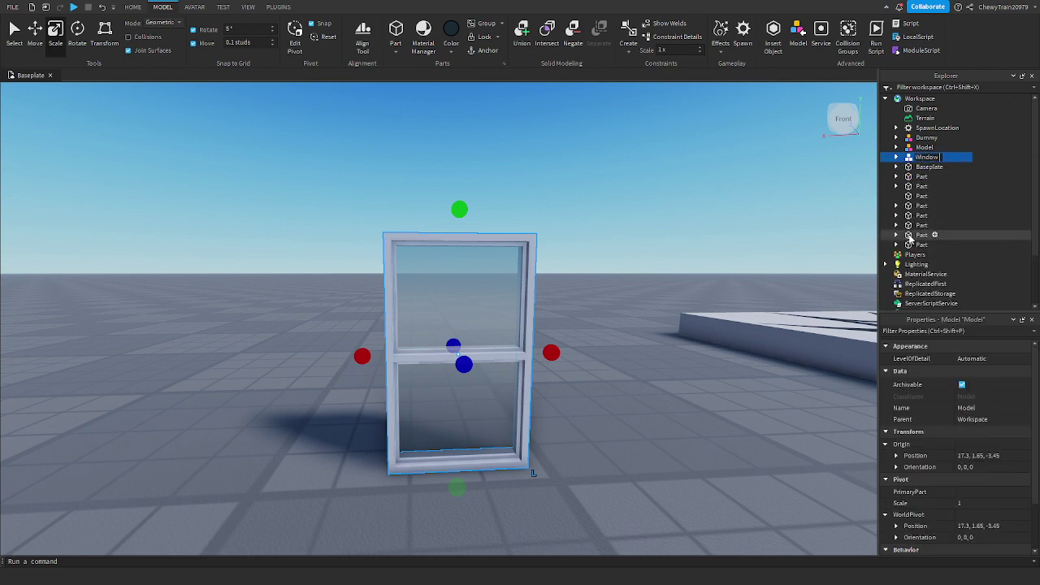
text( Frame)
key(Return)
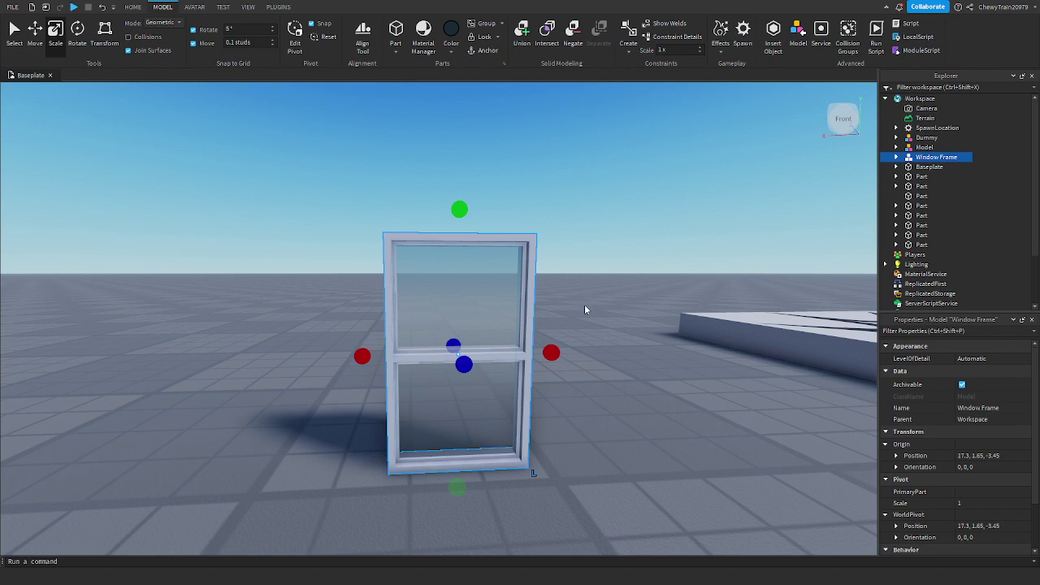
Ungroup the Window Frame model and regroup its parts together with the middle crossbar as one model.
click(586, 305)
key(a)
right_drag(585, 304, 584, 308)
key(w)
key(d)
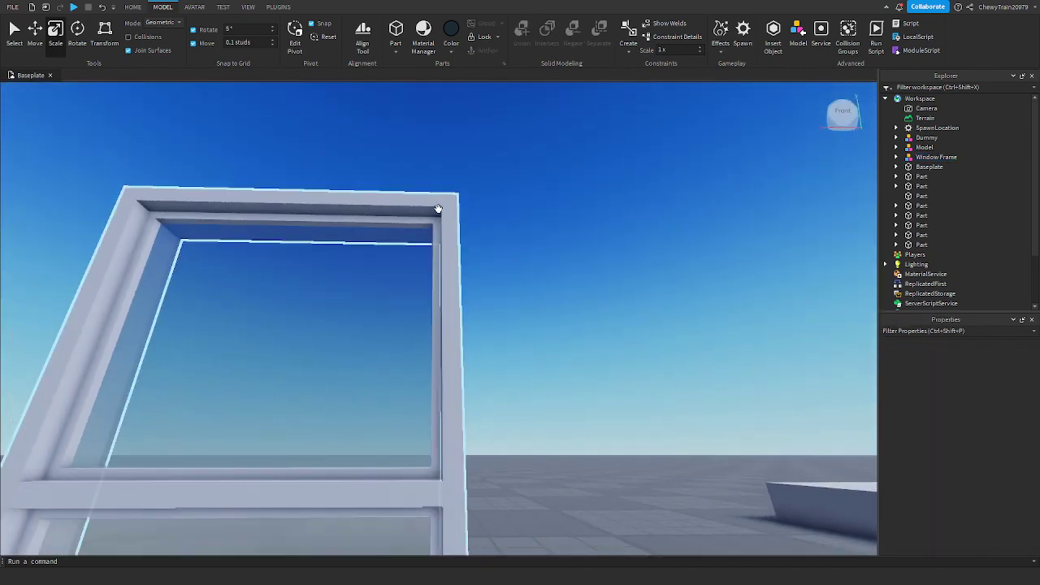
scroll(438, 213, down, 3)
right_drag(287, 286, 287, 293)
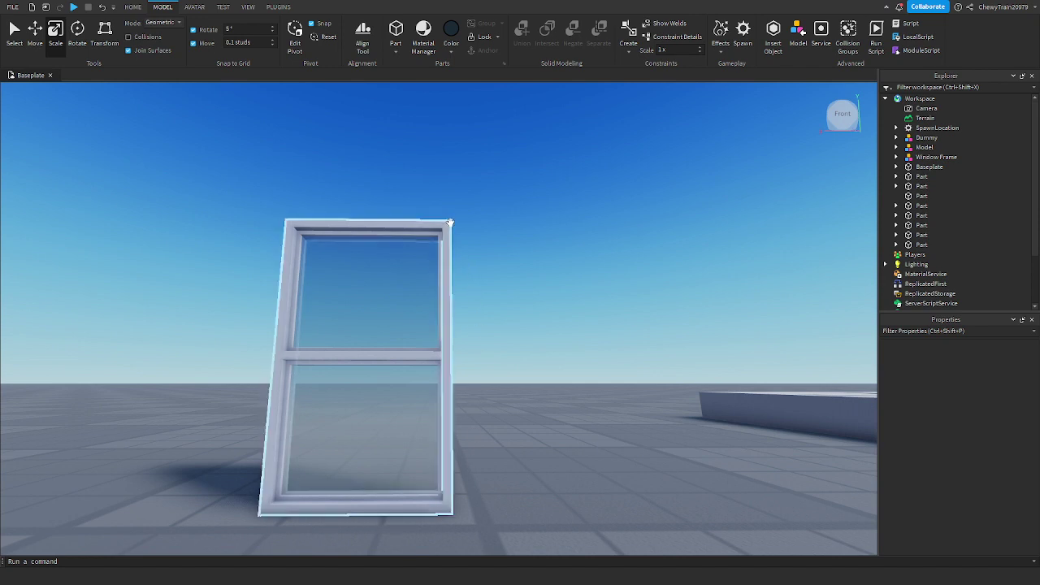
click(288, 348)
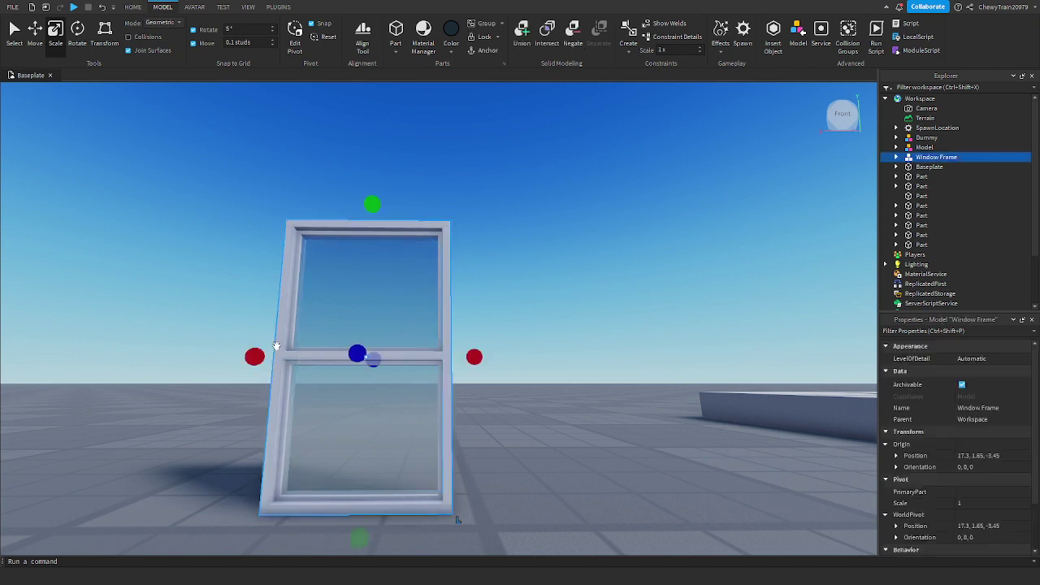
key(ctrl+u)
ctrl+click(304, 356)
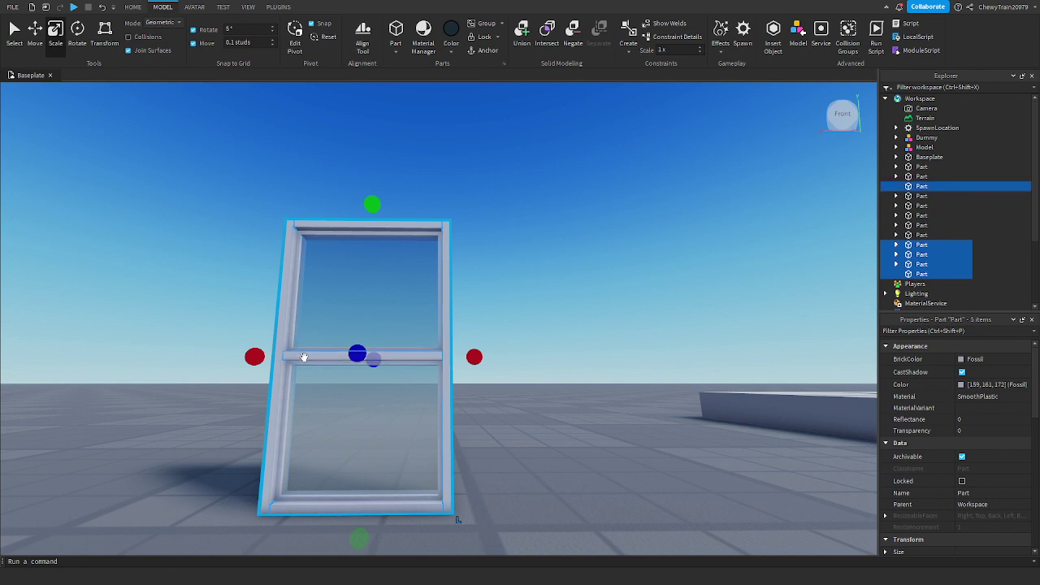
key(ctrl+g)
Rename the regrouped five-part frame model as Window Frame.
click(897, 157)
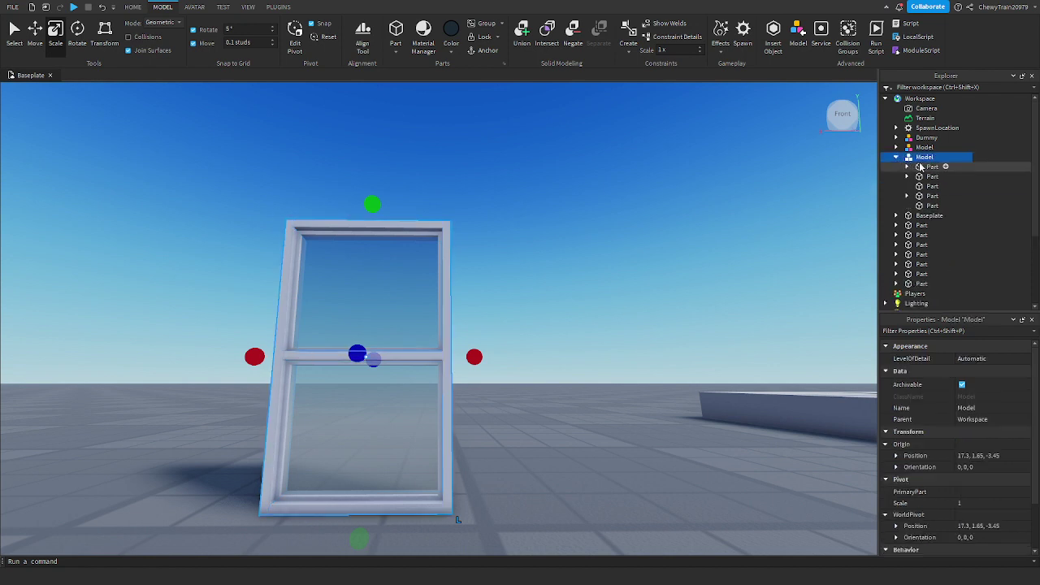
right_click(924, 158)
click(922, 236)
text(Wind)
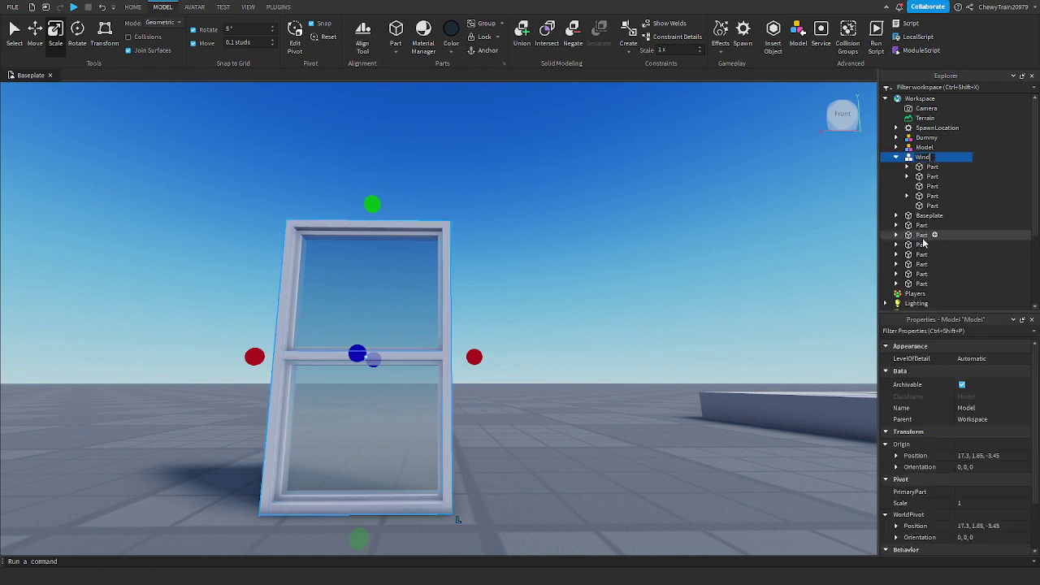
text(ow Frame)
key(Return)
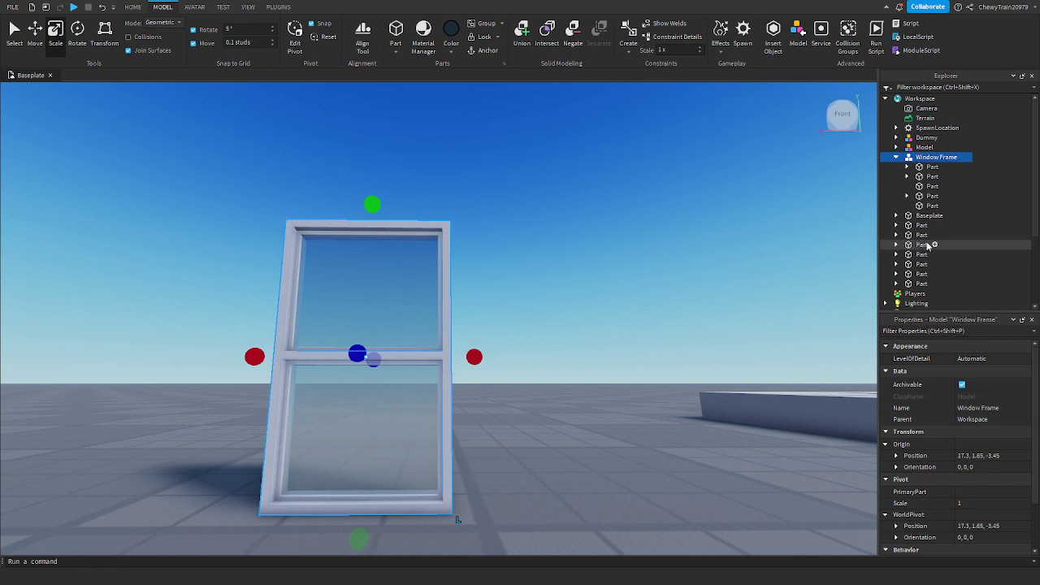
click(898, 157)
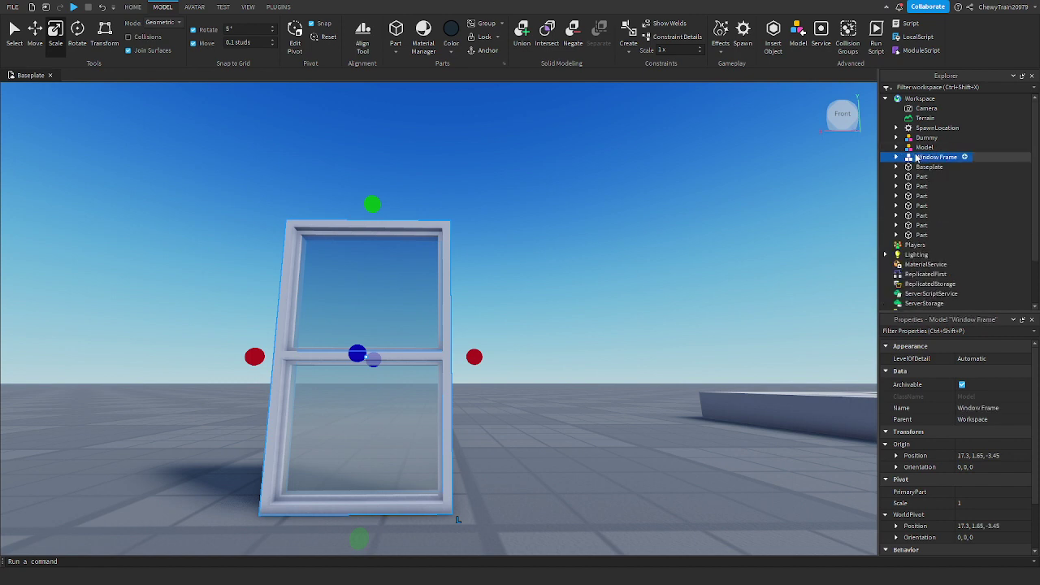
Rename the tinted pane part inside the window as Glass.
click(407, 268)
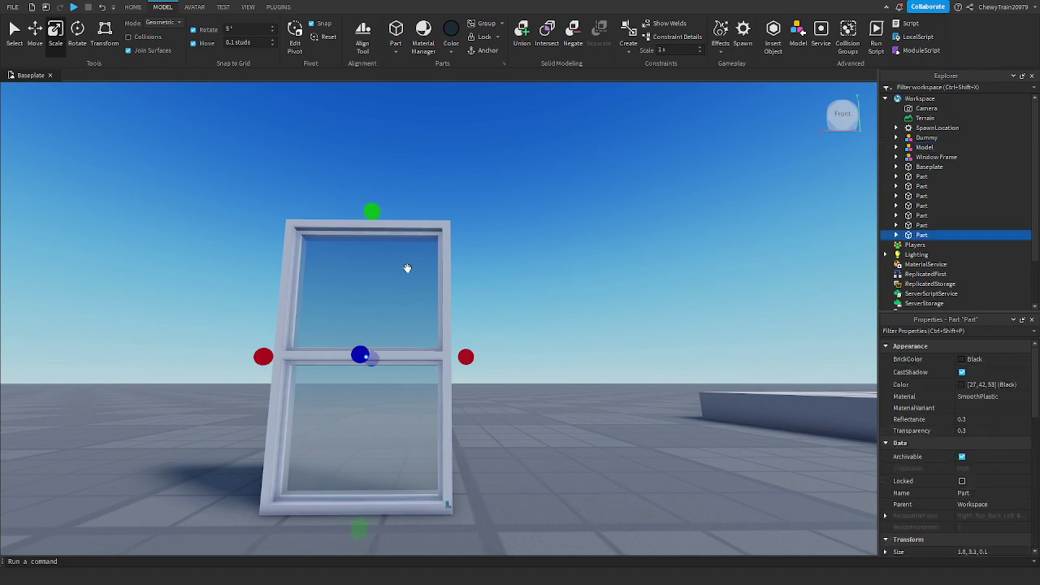
right_drag(595, 254, 564, 233)
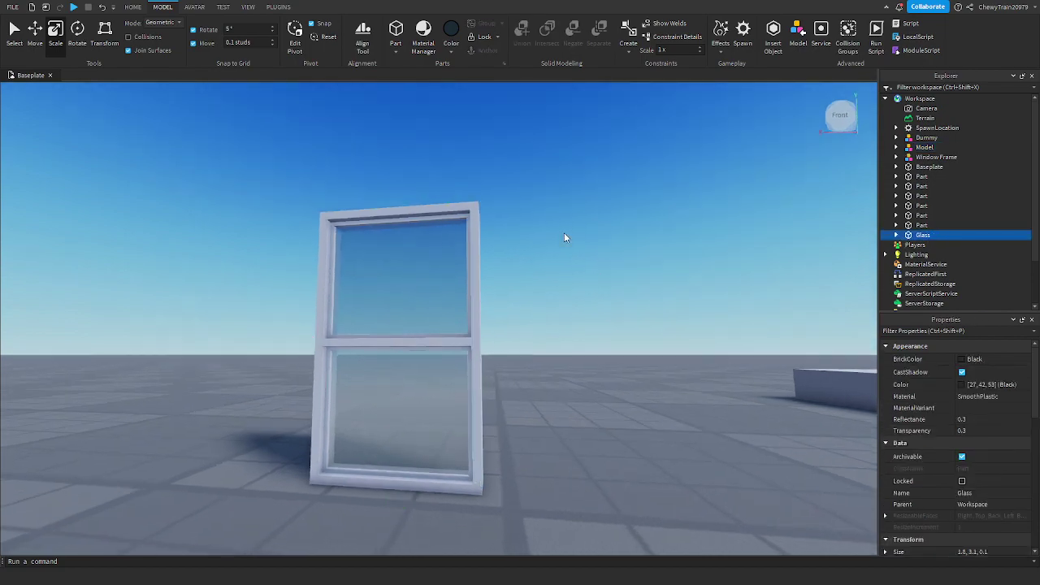
right_drag(564, 233, 568, 230)
Group all the inner trim parts around the upper and lower panes into a model.
click(485, 375)
right_drag(486, 377, 483, 383)
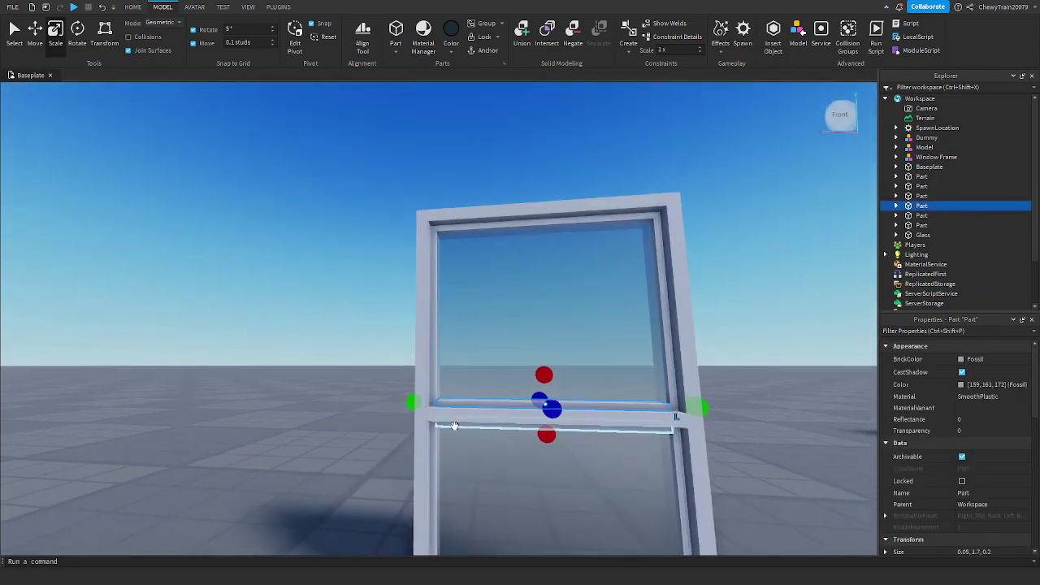
ctrl+click(453, 427)
ctrl+click(431, 438)
ctrl+click(477, 227)
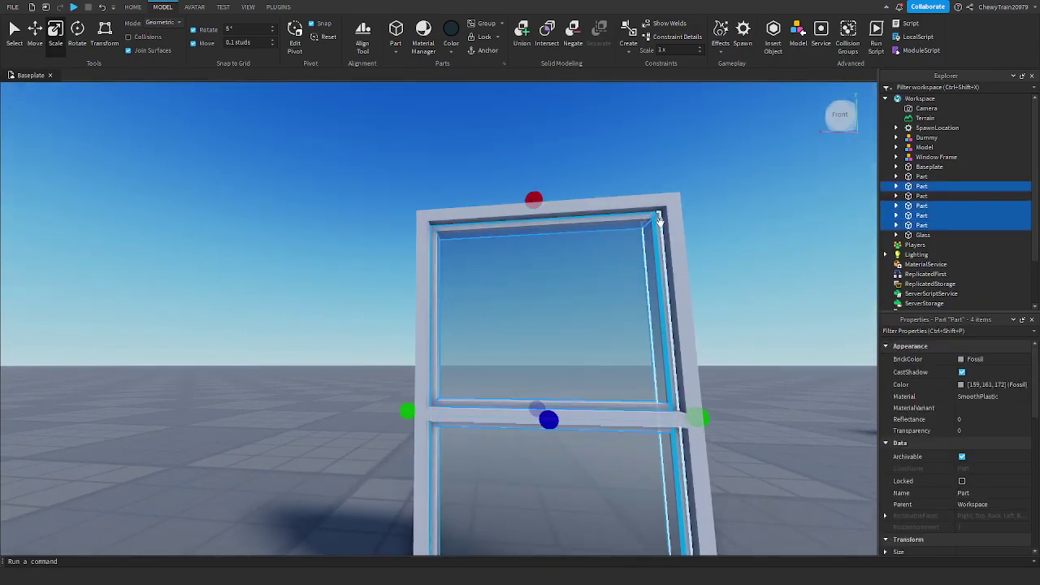
ctrl+click(660, 226)
right_drag(660, 228, 660, 232)
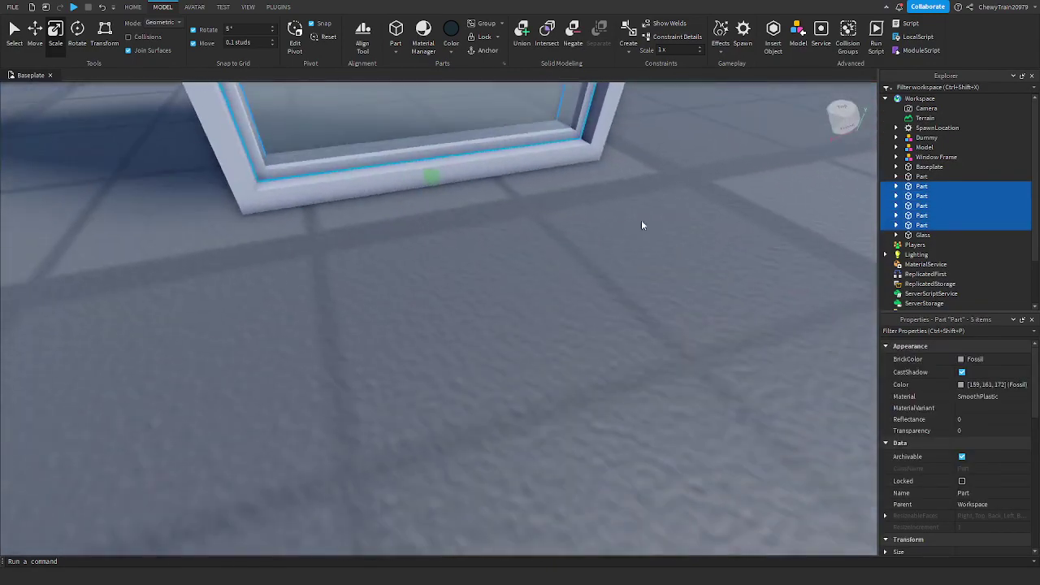
ctrl+click(481, 149)
key(ctrl+g)
Rename the inner trim model as Frame.
right_click(924, 155)
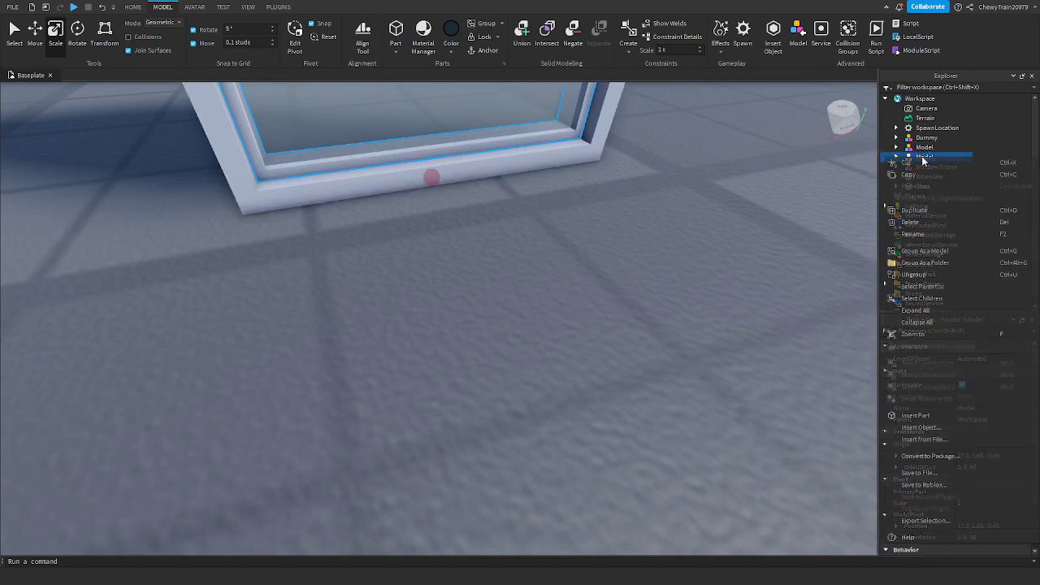
click(913, 234)
text(fRA)
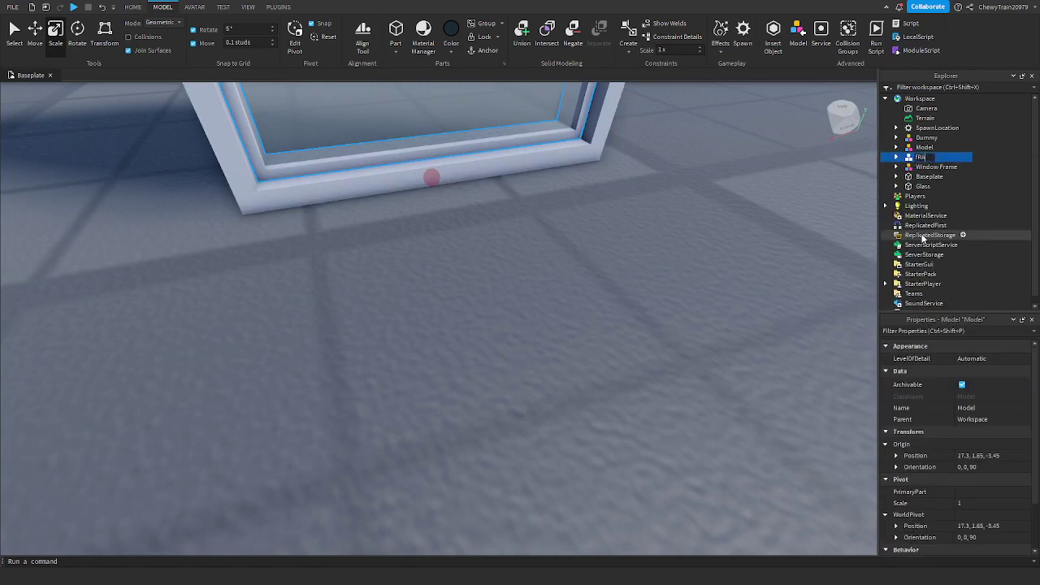
text(ME)
key(Return)
right_click(924, 156)
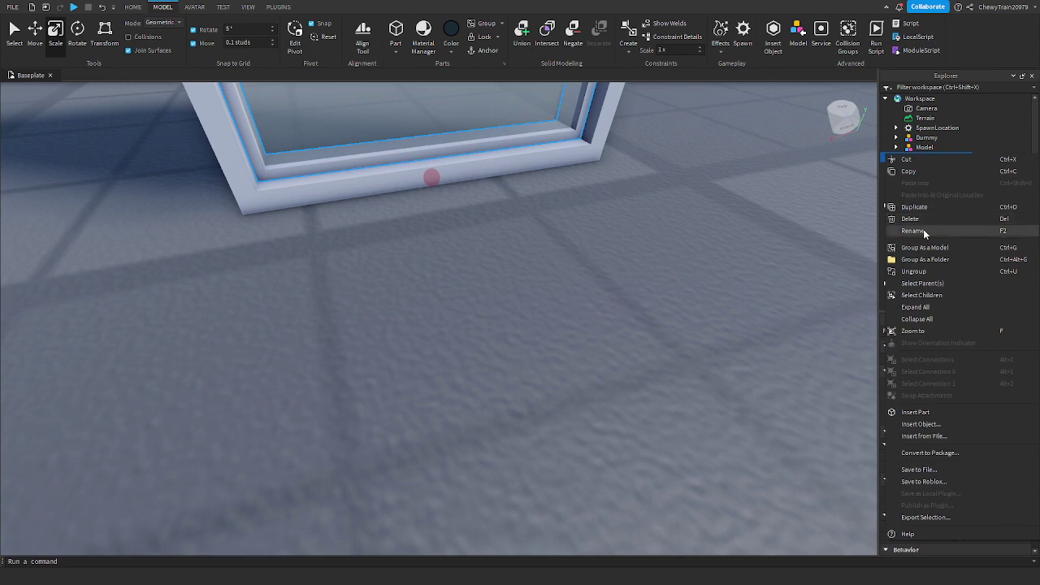
click(914, 231)
text(Frame)
key(Return)
Group the frame, trim and glass into one model named Window.
click(657, 235)
right_drag(657, 235, 656, 235)
key(s)
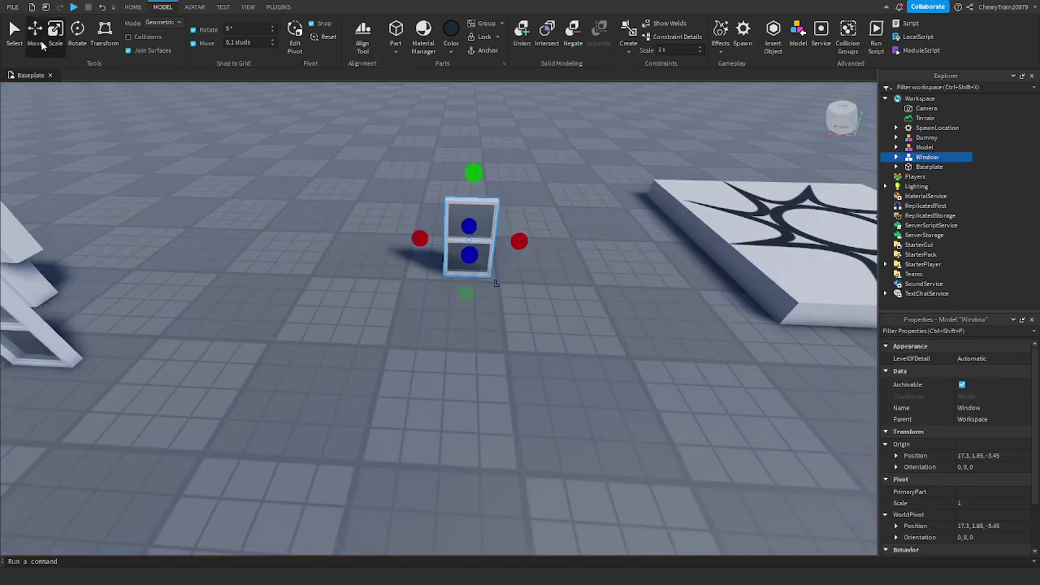
Duplicate the Window model and move the copy to a clear spot on the baseplate.
click(326, 209)
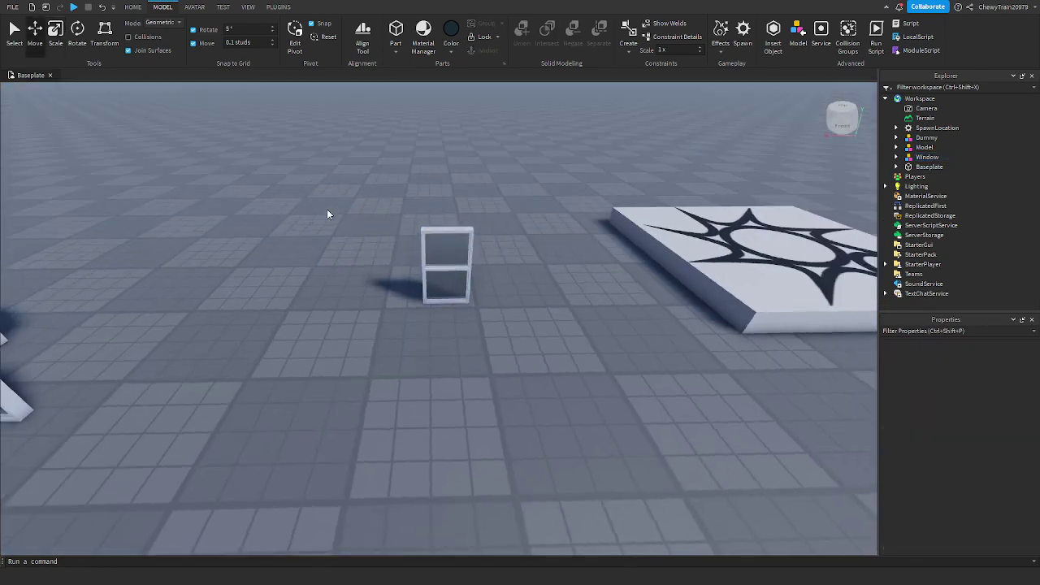
scroll(327, 209, up, 5)
scroll(328, 214, down, 4)
click(421, 372)
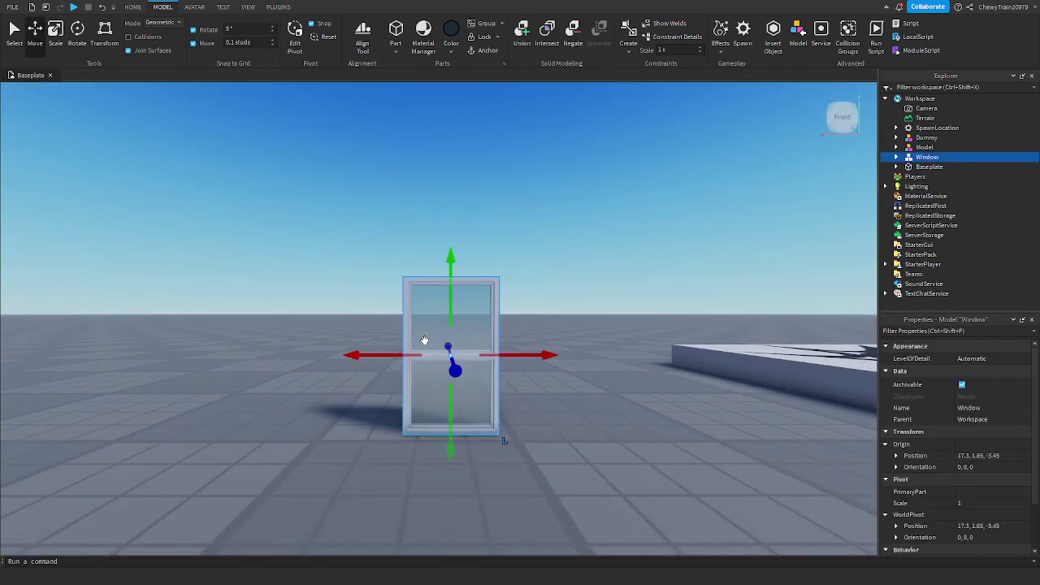
key(ctrl+d)
key(a)
drag(424, 338, 367, 362)
right_drag(369, 360, 367, 363)
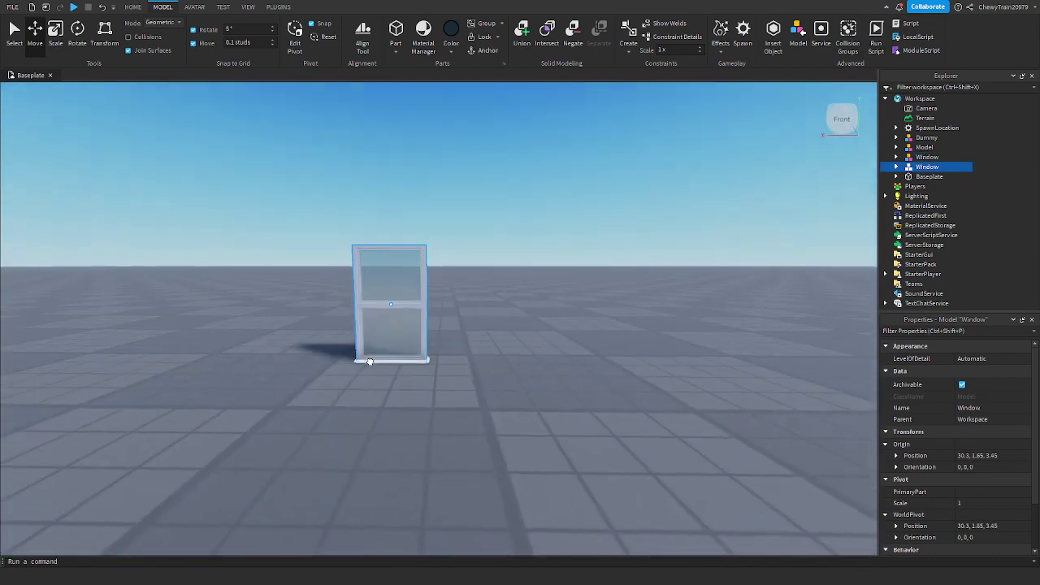
drag(366, 362, 516, 423)
click(475, 362)
scroll(409, 334, up, 3)
Duplicate the copied window and place the new one directly beside it so they share a middle post.
click(408, 334)
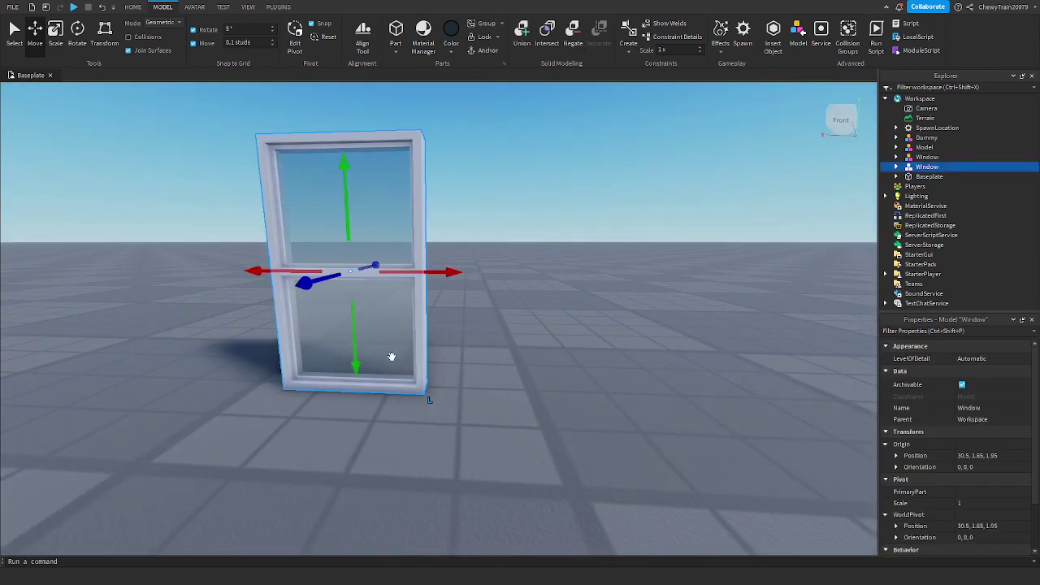
key(ctrl+d)
click(522, 418)
scroll(522, 418, down, 5)
right_drag(522, 418, 522, 418)
scroll(522, 418, up, 4)
scroll(522, 417, up, 2)
Group the two adjoining windows into a single model.
click(507, 365)
ctrl+click(369, 305)
key(ctrl+g)
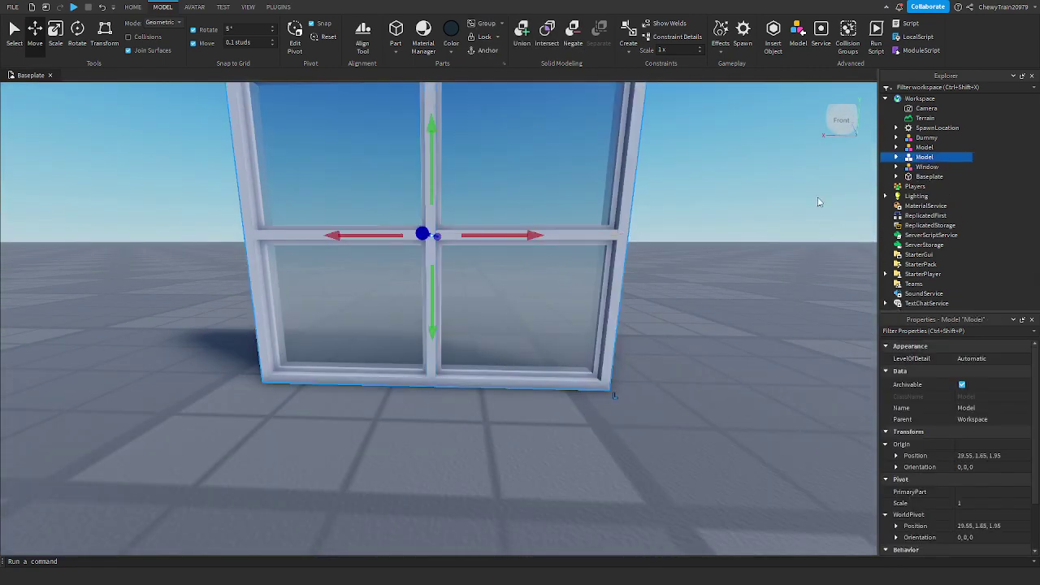
Rename the model of the two adjoining windows as Double Window.
right_click(922, 159)
click(928, 234)
text(Do)
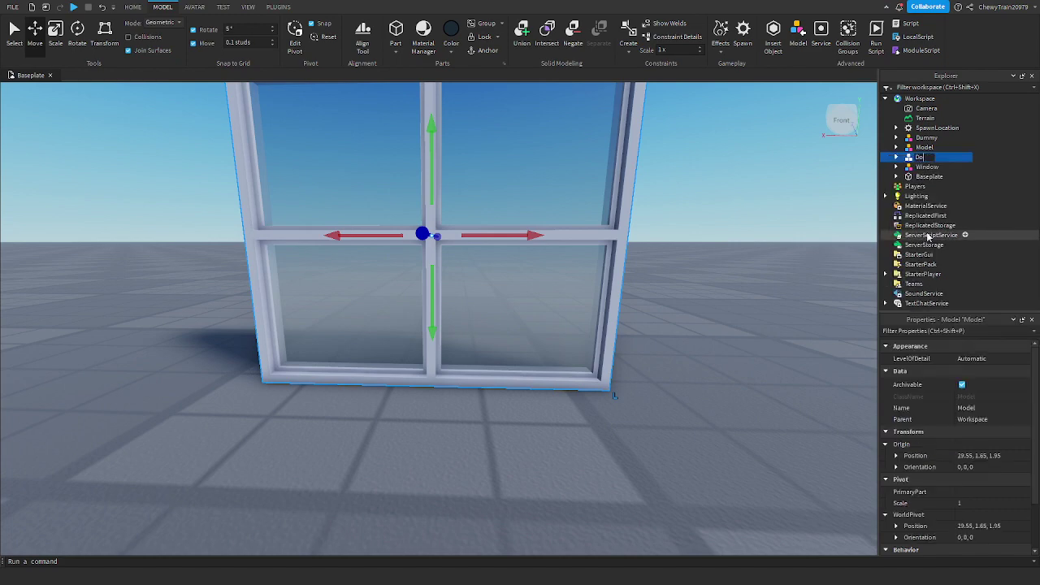
text(uble Window)
key(Return)
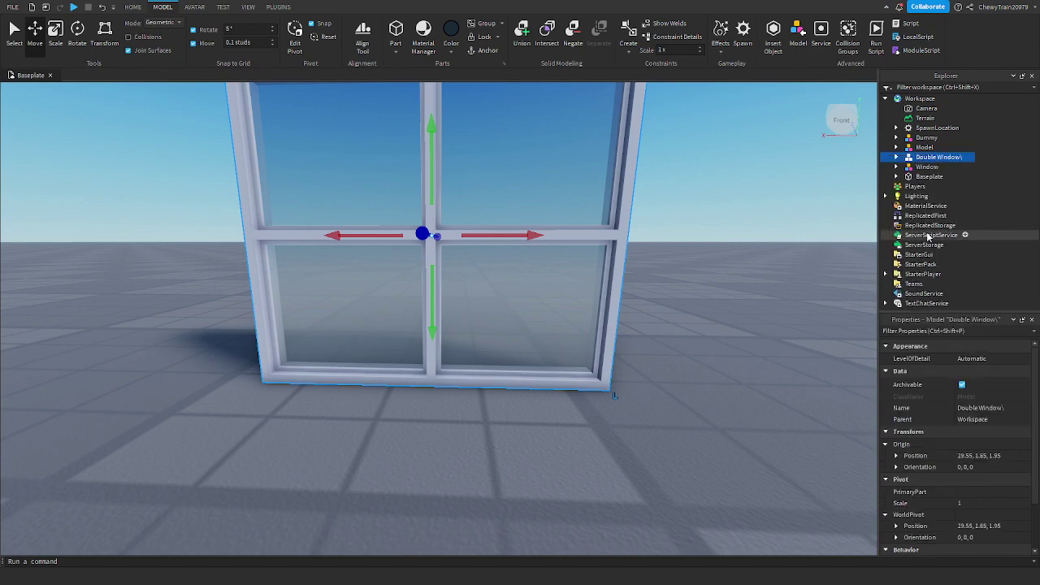
right_click(945, 159)
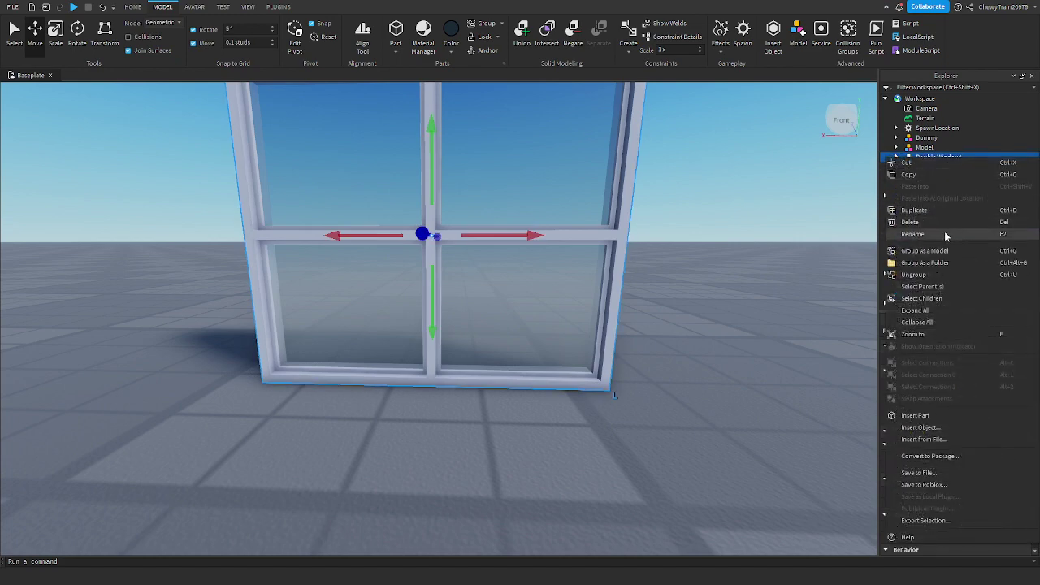
click(947, 234)
key(Right)
key(BackSpace)
key(Return)
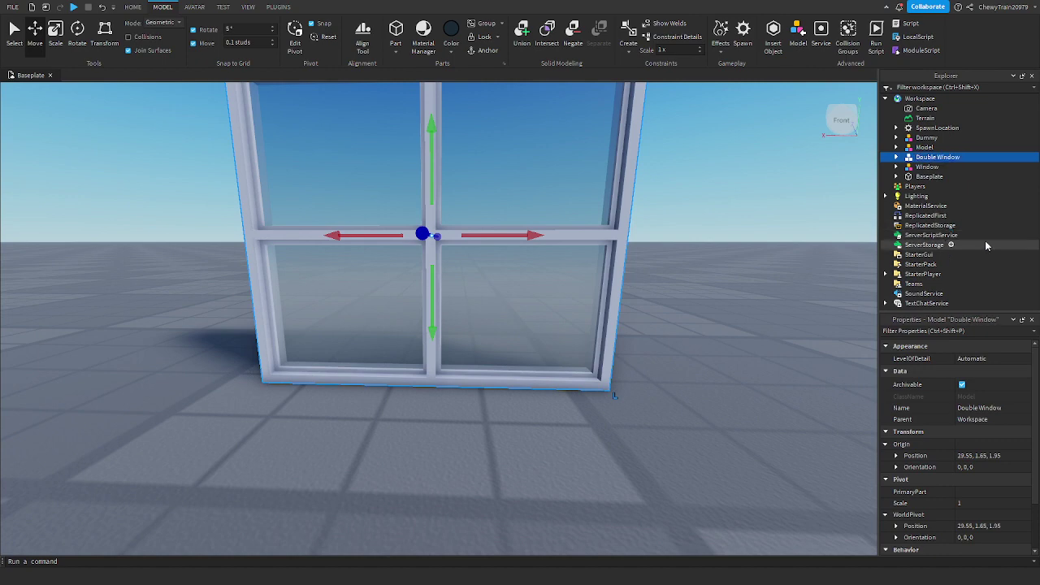
Move the Double Window model across the baseplate to stand next to the single Window.
click(796, 326)
right_drag(793, 326, 772, 309)
key(s)
click(528, 356)
key(d)
drag(527, 356, 390, 397)
key(w)
Examine the finished single and double windows on the baseplate alongside the dummy.
click(461, 436)
key(s)
mouse_move(462, 435)
right_down()
mouse_move(447, 423)
mouse_move(460, 434)
right_up()
key(w)
key(a)
scroll(461, 439, up, 5)
key(d)
key(w)
key(w)
key(s)
key(a)
key(w)
key(a)
key(w)
key(d)
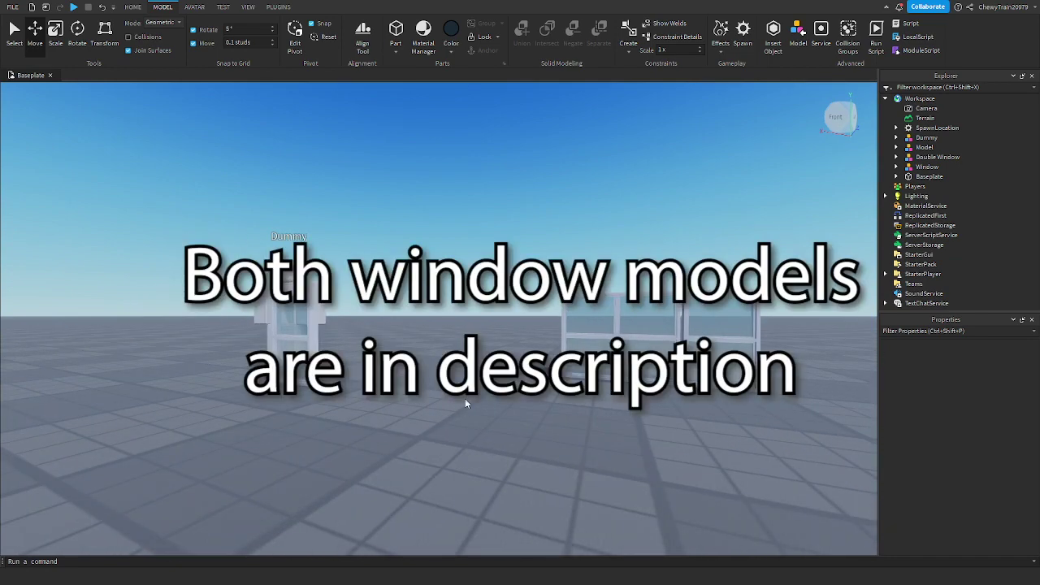